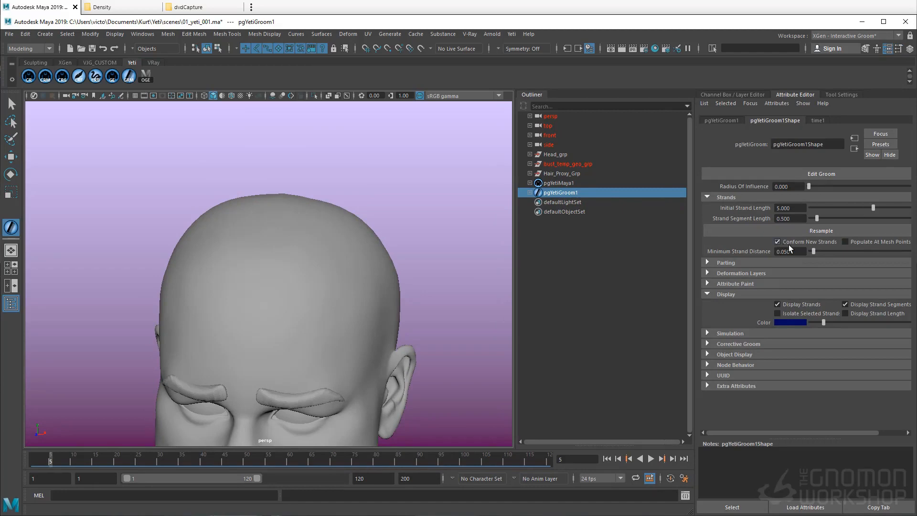
Turn off conforming of new strands and overlay the wireframe on the shaded head.
{"action": "mouse_move", "coordinate": [249, 266]}
{"action": "left_mouse_down", "text": "alt"}
{"action": "mouse_move", "coordinate": [272, 260]}
{"action": "mouse_move", "coordinate": [275, 280]}
{"action": "mouse_move", "coordinate": [260, 293]}
{"action": "mouse_move", "coordinate": [266, 332]}
{"action": "left_mouse_up", "text": "alt"}
{"action": "left_click", "coordinate": [232, 97]}
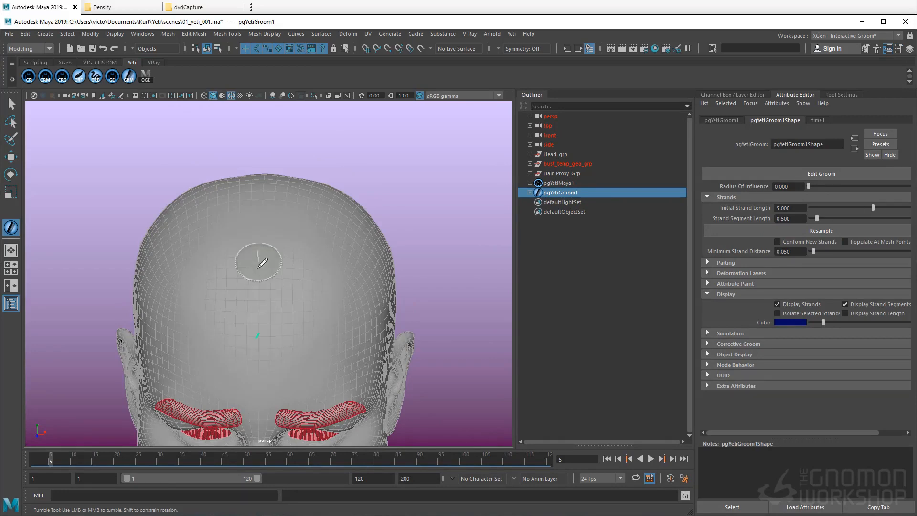
Add six guide strands along the head's centre line, spaced from the forehead over the crown to the nape.
{"action": "mouse_move", "coordinate": [256, 260]}
{"action": "left_mouse_down", "text": "alt"}
{"action": "mouse_move", "coordinate": [174, 248]}
{"action": "mouse_move", "coordinate": [258, 283]}
{"action": "left_mouse_up", "text": "alt"}
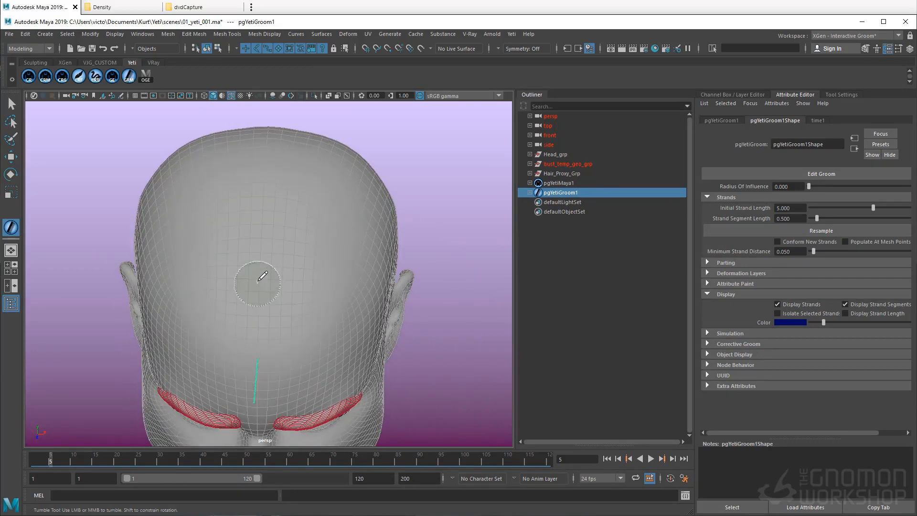
{"action": "mouse_move", "coordinate": [266, 178]}
{"action": "left_mouse_down", "text": "alt"}
{"action": "mouse_move", "coordinate": [266, 188]}
{"action": "mouse_move", "coordinate": [268, 178]}
{"action": "left_mouse_up", "text": "alt"}
{"action": "mouse_move", "coordinate": [260, 143]}
{"action": "left_mouse_down", "text": "alt"}
{"action": "mouse_move", "coordinate": [299, 260]}
{"action": "mouse_move", "coordinate": [299, 273]}
{"action": "mouse_move", "coordinate": [279, 220]}
{"action": "mouse_move", "coordinate": [229, 251]}
{"action": "mouse_move", "coordinate": [264, 317]}
{"action": "mouse_move", "coordinate": [320, 272]}
{"action": "mouse_move", "coordinate": [314, 237]}
{"action": "left_mouse_up", "text": "alt"}
{"action": "middle_click_drag", "start_coordinate": [314, 237], "coordinate": [312, 208], "text": "alt"}
{"action": "right_click_drag", "start_coordinate": [312, 208], "coordinate": [283, 232], "text": "alt"}
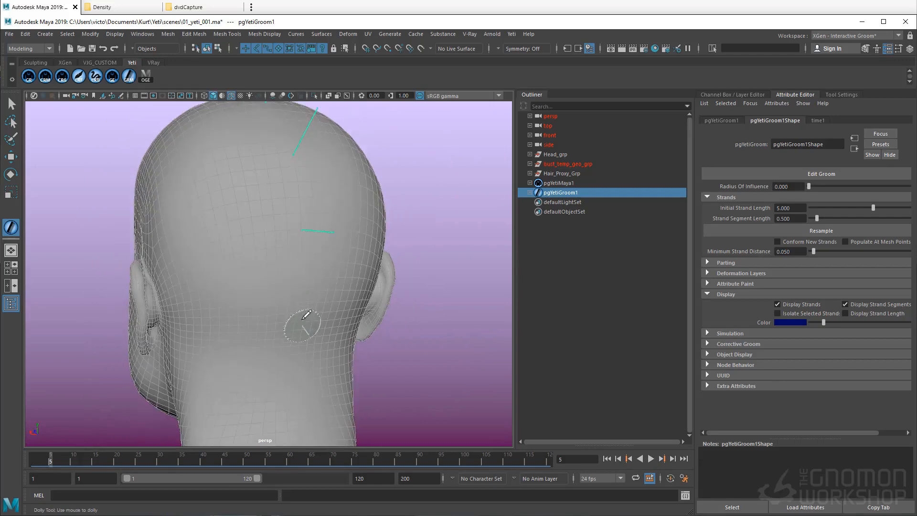
{"action": "left_click_drag", "start_coordinate": [303, 323], "coordinate": [270, 290], "text": "alt"}
{"action": "right_click_drag", "start_coordinate": [270, 291], "coordinate": [299, 287], "text": "alt"}
{"action": "mouse_move", "coordinate": [286, 252]}
{"action": "left_mouse_down", "text": "alt"}
{"action": "mouse_move", "coordinate": [262, 254]}
{"action": "mouse_move", "coordinate": [338, 328]}
{"action": "mouse_move", "coordinate": [286, 303]}
{"action": "mouse_move", "coordinate": [289, 310]}
{"action": "mouse_move", "coordinate": [290, 295]}
{"action": "left_mouse_up", "text": "alt"}
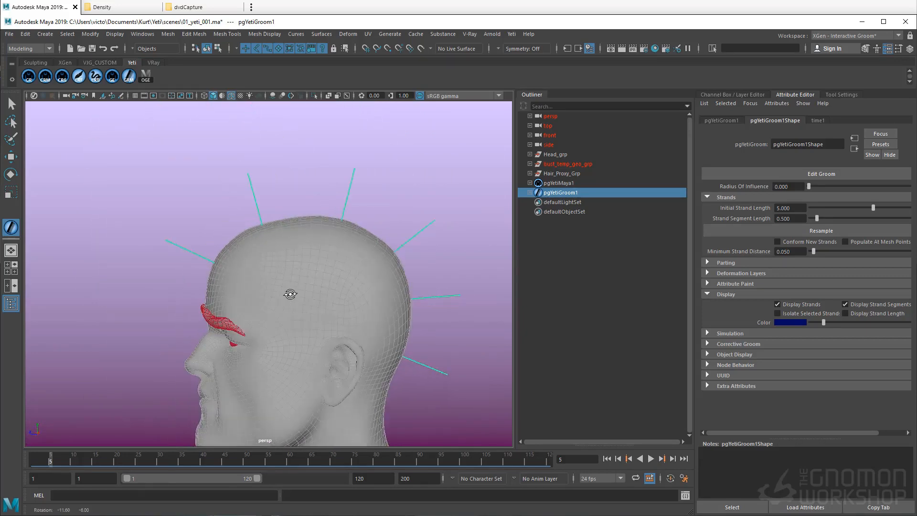
Sculpt the two frontmost guide strands into S-shaped curves.
{"action": "right_click_drag", "start_coordinate": [290, 295], "coordinate": [285, 291], "text": "alt"}
{"action": "mouse_move", "coordinate": [295, 251]}
{"action": "left_mouse_down", "text": "alt"}
{"action": "mouse_move", "coordinate": [313, 262]}
{"action": "mouse_move", "coordinate": [258, 285]}
{"action": "mouse_move", "coordinate": [330, 306]}
{"action": "mouse_move", "coordinate": [317, 280]}
{"action": "mouse_move", "coordinate": [293, 313]}
{"action": "mouse_move", "coordinate": [292, 294]}
{"action": "left_mouse_up", "text": "alt"}
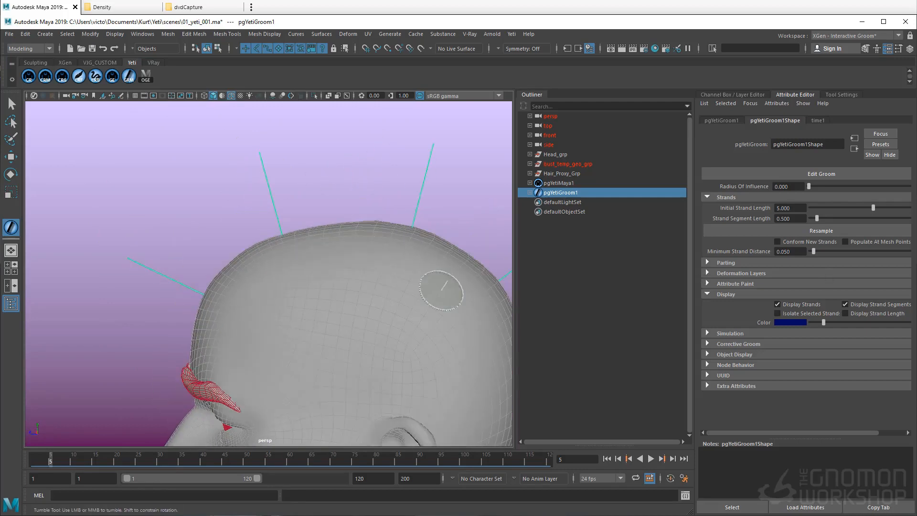
{"action": "left_click", "coordinate": [836, 94]}
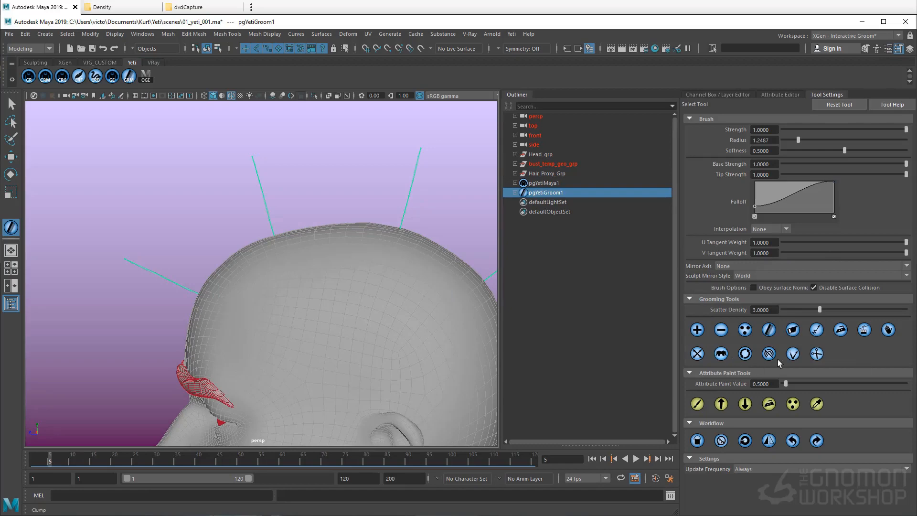
{"action": "left_click", "coordinate": [792, 354]}
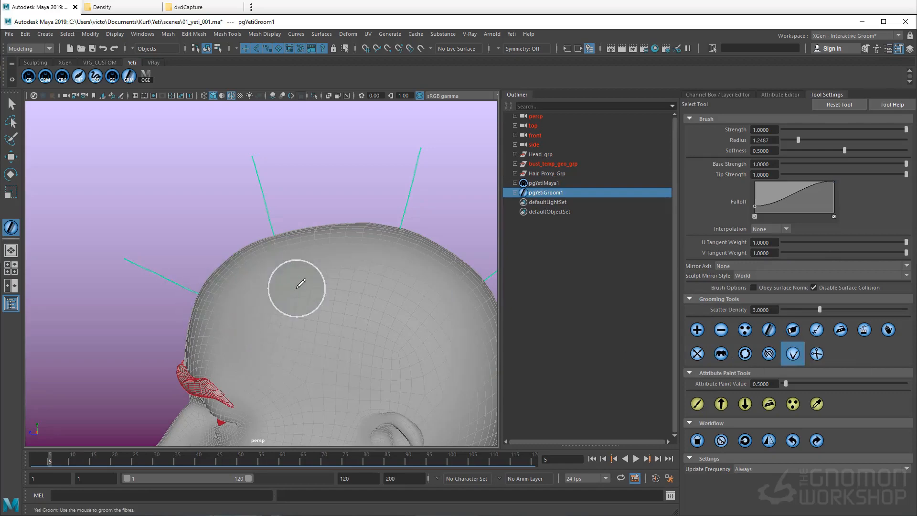
{"action": "left_click_drag", "start_coordinate": [307, 266], "coordinate": [217, 254], "text": "alt"}
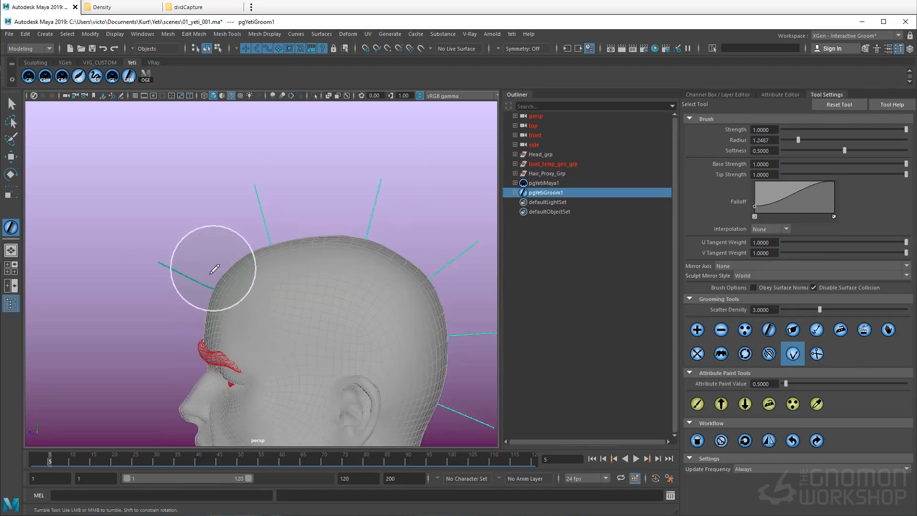
{"action": "mouse_move", "coordinate": [173, 304]}
{"action": "left_mouse_down"}
{"action": "mouse_move", "coordinate": [181, 265]}
{"action": "mouse_move", "coordinate": [193, 277]}
{"action": "left_mouse_up"}
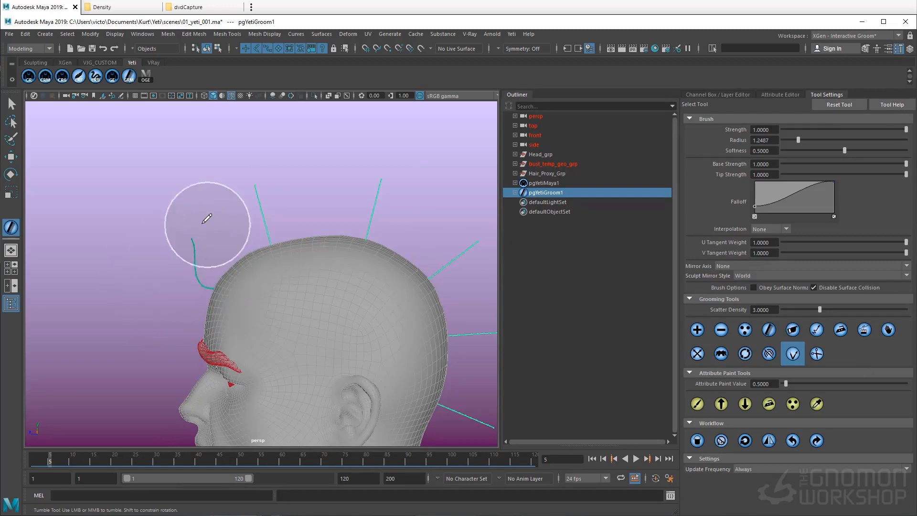
{"action": "mouse_move", "coordinate": [257, 243]}
{"action": "left_mouse_down"}
{"action": "mouse_move", "coordinate": [309, 230]}
{"action": "mouse_move", "coordinate": [247, 202]}
{"action": "mouse_move", "coordinate": [264, 171]}
{"action": "mouse_move", "coordinate": [250, 170]}
{"action": "left_mouse_up"}
{"action": "key", "text": "ctrl+z"}
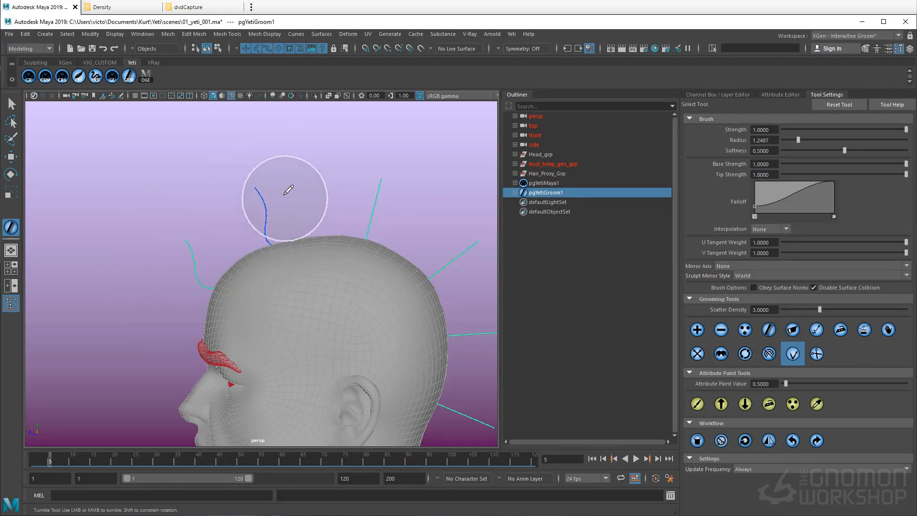
Enlarge the grooming brush radius to about 1.87 and set its strength to 1.
{"action": "right_click_drag", "start_coordinate": [285, 239], "coordinate": [324, 233], "text": "alt"}
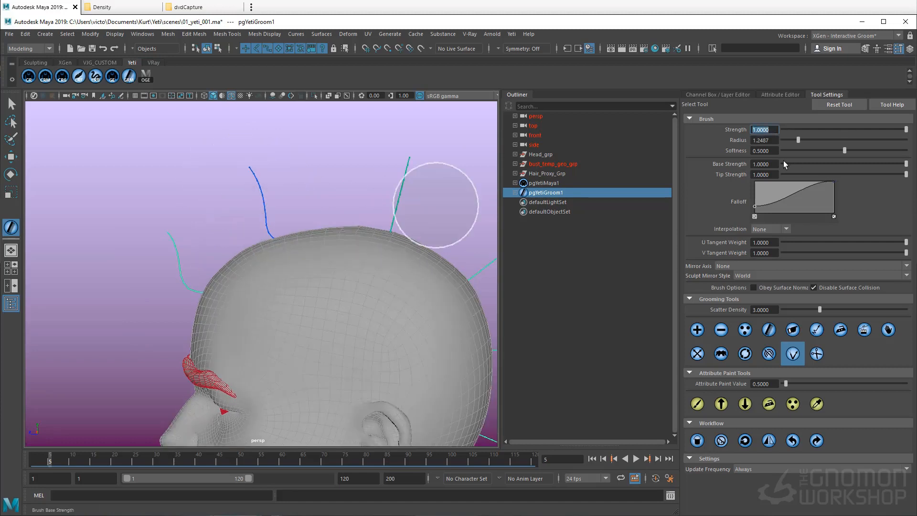
{"action": "left_click", "coordinate": [697, 353]}
{"action": "left_click_drag", "start_coordinate": [267, 267], "coordinate": [251, 247], "text": "alt"}
{"action": "mouse_move", "coordinate": [322, 285]}
{"action": "left_mouse_down", "text": "alt"}
{"action": "mouse_move", "coordinate": [340, 265]}
{"action": "mouse_move", "coordinate": [381, 268]}
{"action": "mouse_move", "coordinate": [381, 253]}
{"action": "left_mouse_up", "text": "alt"}
{"action": "left_click", "coordinate": [793, 354]}
{"action": "mouse_move", "coordinate": [370, 215]}
{"action": "middle_mouse_down", "text": "alt"}
{"action": "mouse_move", "coordinate": [379, 223]}
{"action": "mouse_move", "coordinate": [364, 230]}
{"action": "middle_mouse_up", "text": "alt"}
{"action": "right_click_drag", "start_coordinate": [379, 226], "coordinate": [399, 232], "text": "alt"}
{"action": "left_click_drag", "start_coordinate": [770, 130], "coordinate": [646, 164]}
{"action": "type", "text": "1"}
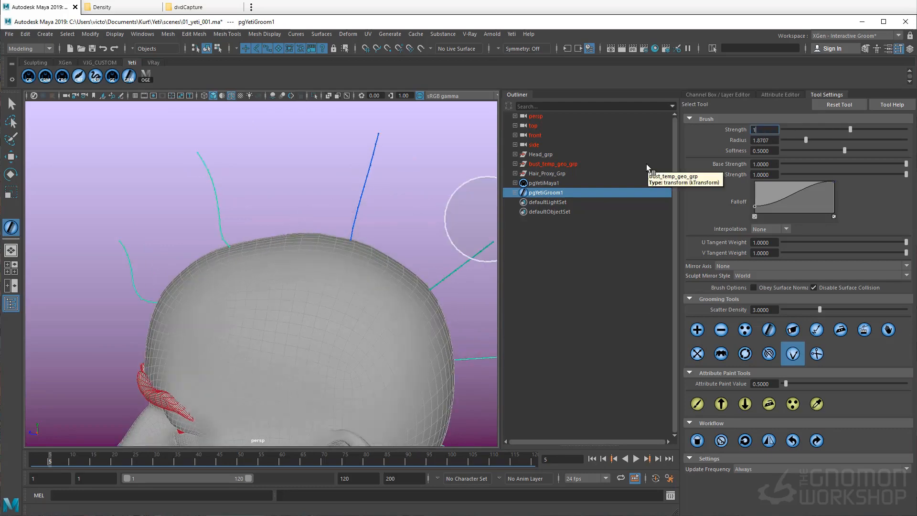
{"action": "key", "text": "Return"}
Sculpt the third guide strand from the front, on top of the head, into an S-shaped curve.
{"action": "left_click_drag", "start_coordinate": [344, 232], "coordinate": [335, 230]}
{"action": "left_click_drag", "start_coordinate": [419, 147], "coordinate": [381, 138]}
{"action": "middle_click_drag", "start_coordinate": [425, 177], "coordinate": [395, 219], "text": "alt"}
{"action": "left_click_drag", "start_coordinate": [390, 205], "coordinate": [318, 133]}
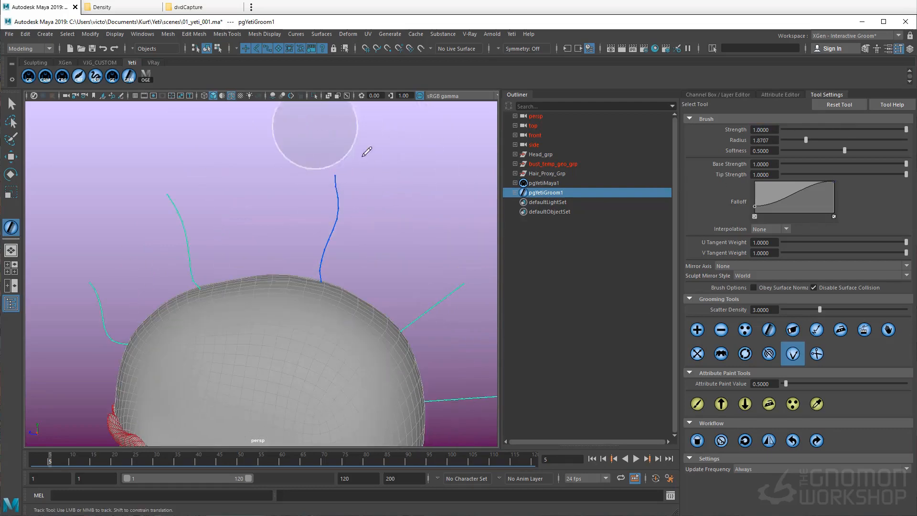
{"action": "left_click_drag", "start_coordinate": [321, 221], "coordinate": [352, 179]}
Bend the two guide strands at the back of the crown and the back of the head into wavy curves.
{"action": "middle_click_drag", "start_coordinate": [370, 238], "coordinate": [271, 174], "text": "alt"}
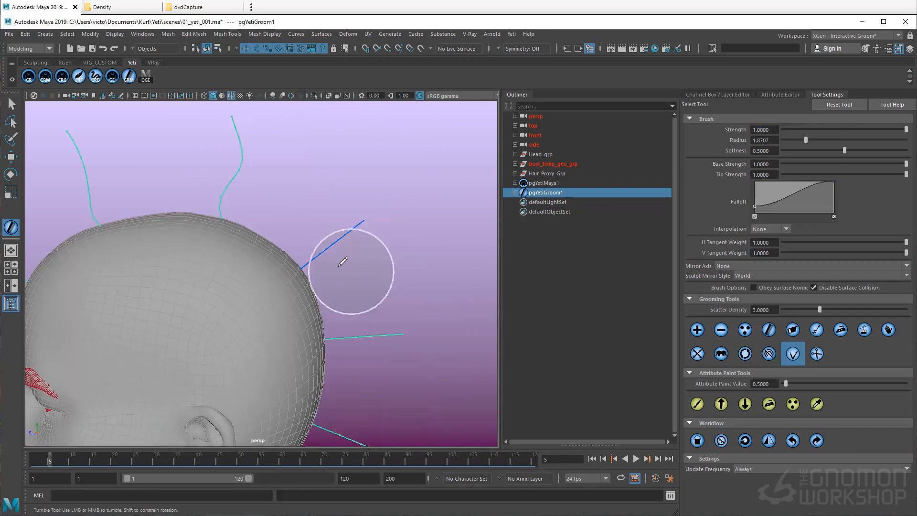
{"action": "left_click_drag", "start_coordinate": [342, 262], "coordinate": [349, 212]}
{"action": "left_click_drag", "start_coordinate": [365, 210], "coordinate": [385, 261]}
{"action": "middle_click_drag", "start_coordinate": [385, 262], "coordinate": [374, 173], "text": "alt"}
{"action": "mouse_move", "coordinate": [331, 209]}
{"action": "left_mouse_down"}
{"action": "mouse_move", "coordinate": [362, 272]}
{"action": "mouse_move", "coordinate": [368, 318]}
{"action": "left_mouse_up"}
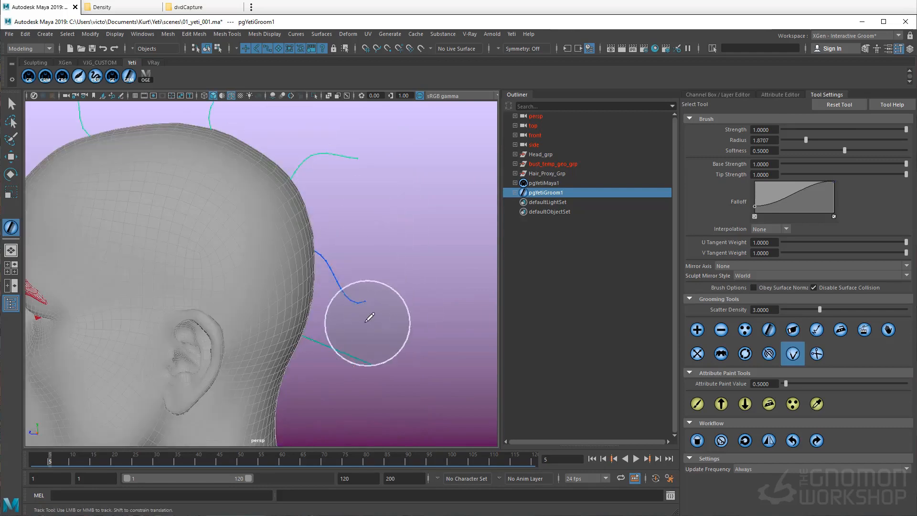
Bend the lowest guide strand, near the nape, down and outward into a curve.
{"action": "middle_click_drag", "start_coordinate": [343, 369], "coordinate": [349, 330], "text": "alt"}
{"action": "left_click_drag", "start_coordinate": [345, 302], "coordinate": [321, 323]}
{"action": "middle_click_drag", "start_coordinate": [321, 324], "coordinate": [387, 336], "text": "alt"}
{"action": "right_click_drag", "start_coordinate": [387, 336], "coordinate": [354, 348], "text": "alt"}
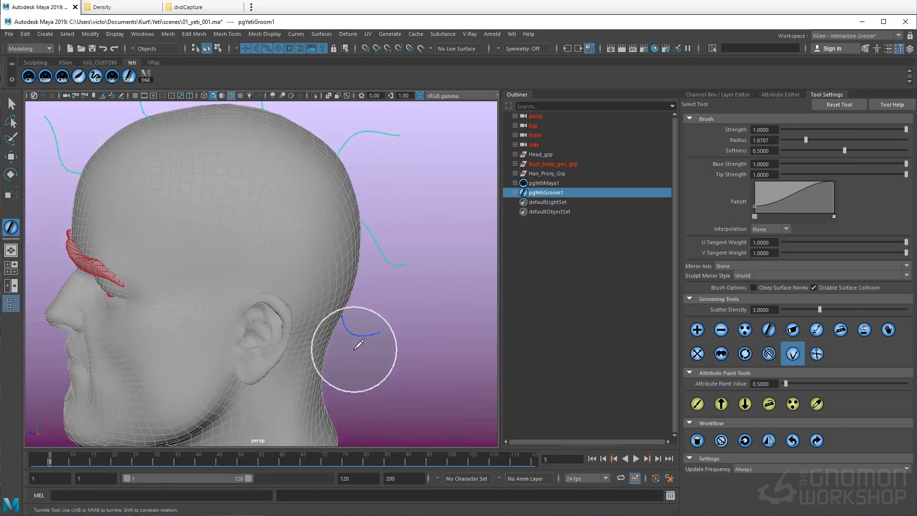
{"action": "left_click_drag", "start_coordinate": [354, 348], "coordinate": [358, 327]}
Open the Yeti graph of pgYetiMaya1, display the comb0 node's output, and place the graph editor clear of the head.
{"action": "right_click_drag", "start_coordinate": [364, 313], "coordinate": [356, 309], "text": "alt"}
{"action": "left_click_drag", "start_coordinate": [356, 309], "coordinate": [335, 317], "text": "alt"}
{"action": "left_click_drag", "start_coordinate": [351, 348], "coordinate": [410, 295], "text": "alt"}
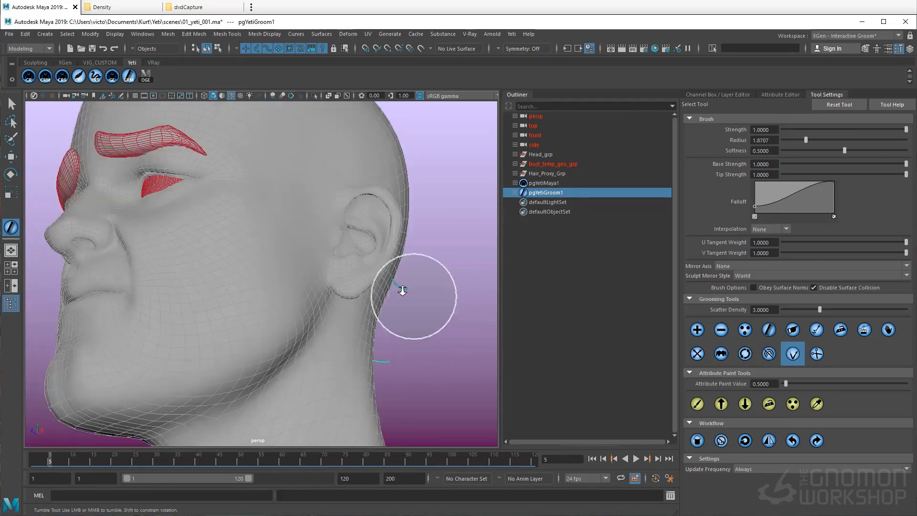
{"action": "left_click_drag", "start_coordinate": [359, 272], "coordinate": [342, 307], "text": "alt"}
{"action": "right_click_drag", "start_coordinate": [342, 307], "coordinate": [261, 274], "text": "alt"}
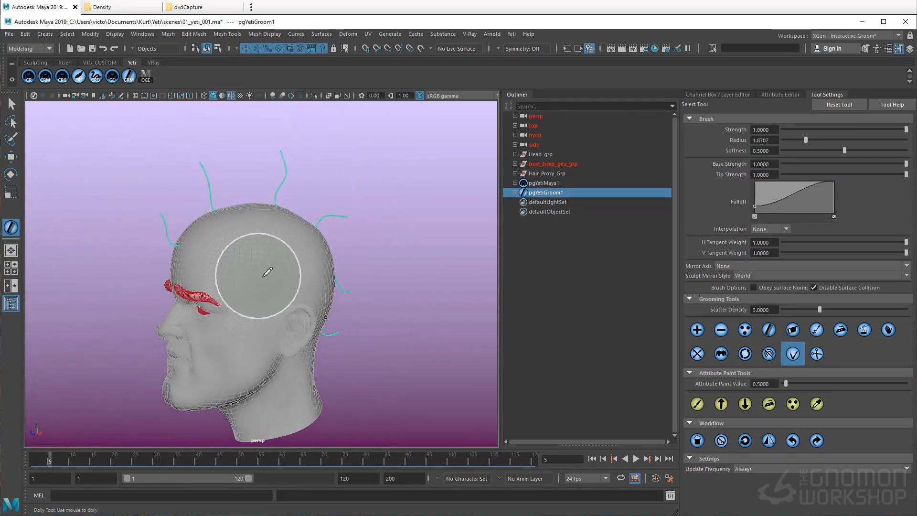
{"action": "left_click_drag", "start_coordinate": [265, 272], "coordinate": [307, 253], "text": "alt"}
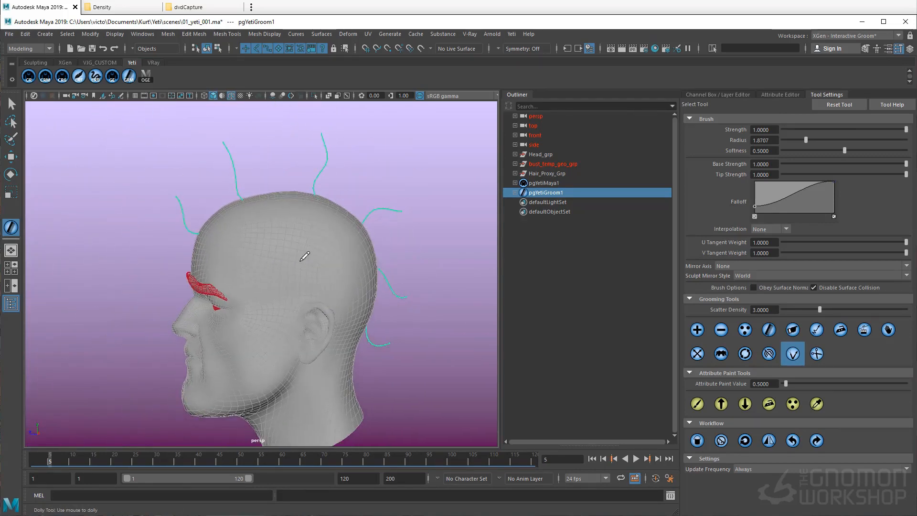
{"action": "left_click", "coordinate": [142, 75]}
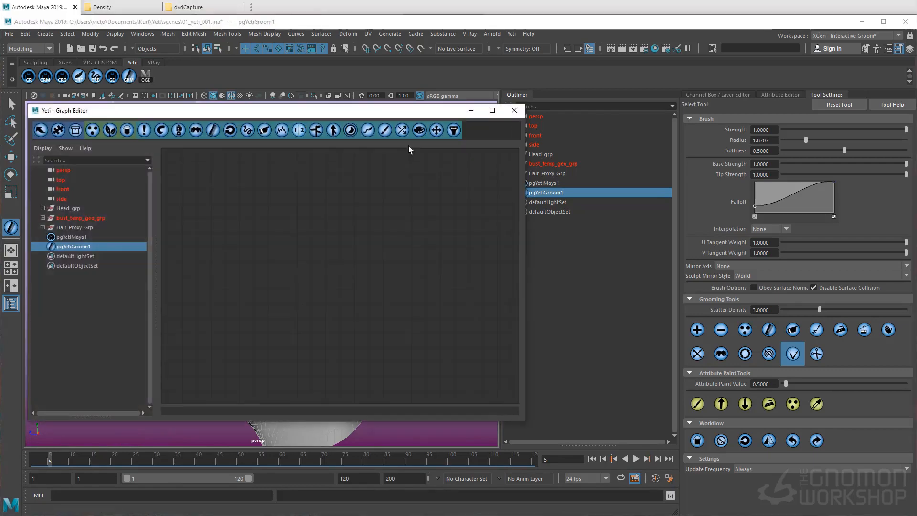
{"action": "left_click", "coordinate": [90, 236]}
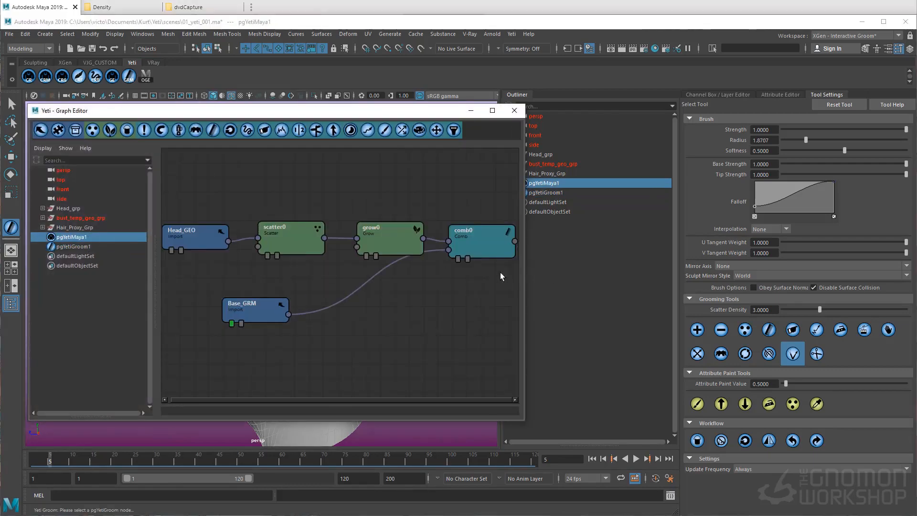
{"action": "left_click", "coordinate": [459, 259]}
{"action": "left_click_drag", "start_coordinate": [417, 113], "coordinate": [769, 142]}
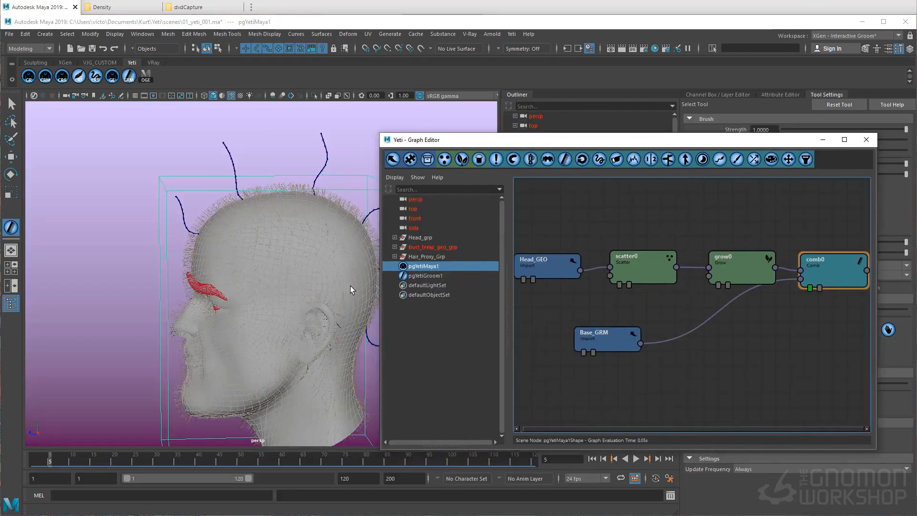
Examine from several angles how the short fur follows the guide strands across the scalp.
{"action": "left_click_drag", "start_coordinate": [351, 286], "coordinate": [211, 235], "text": "alt"}
{"action": "middle_click_drag", "start_coordinate": [210, 235], "coordinate": [211, 216], "text": "alt"}
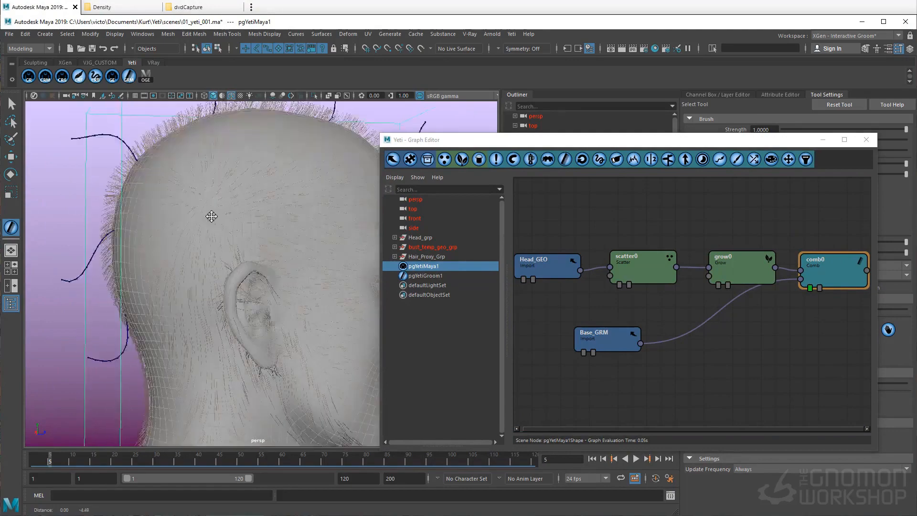
{"action": "left_click_drag", "start_coordinate": [212, 217], "coordinate": [215, 245], "text": "alt"}
{"action": "middle_click_drag", "start_coordinate": [264, 299], "coordinate": [248, 313], "text": "alt"}
{"action": "left_click_drag", "start_coordinate": [248, 313], "coordinate": [217, 299], "text": "alt"}
{"action": "right_click_drag", "start_coordinate": [217, 299], "coordinate": [256, 268], "text": "alt"}
{"action": "left_click_drag", "start_coordinate": [256, 268], "coordinate": [296, 286], "text": "alt"}
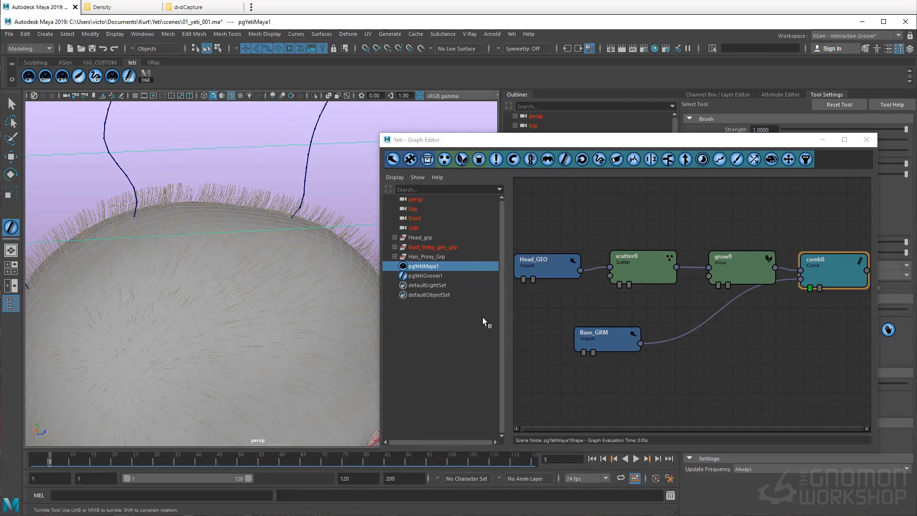
Raise the grow0 node's minimum length to 10.
{"action": "double_click", "coordinate": [730, 273]}
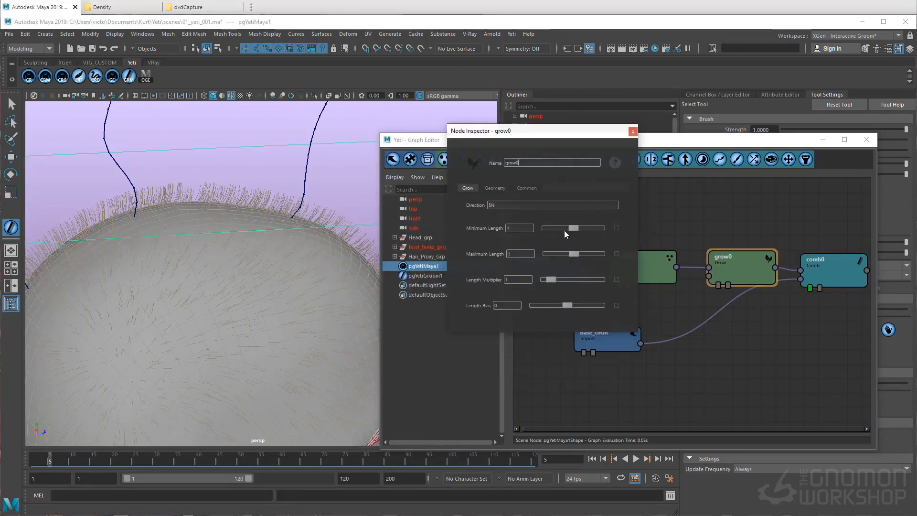
{"action": "right_click_drag", "start_coordinate": [172, 190], "coordinate": [182, 213], "text": "alt"}
{"action": "middle_click_drag", "start_coordinate": [185, 233], "coordinate": [200, 208], "text": "alt"}
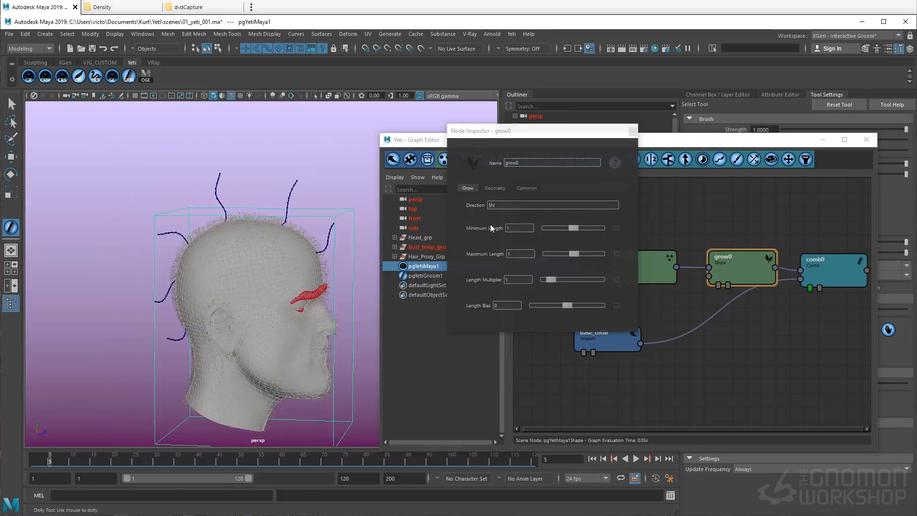
{"action": "left_click_drag", "start_coordinate": [572, 228], "coordinate": [634, 232]}
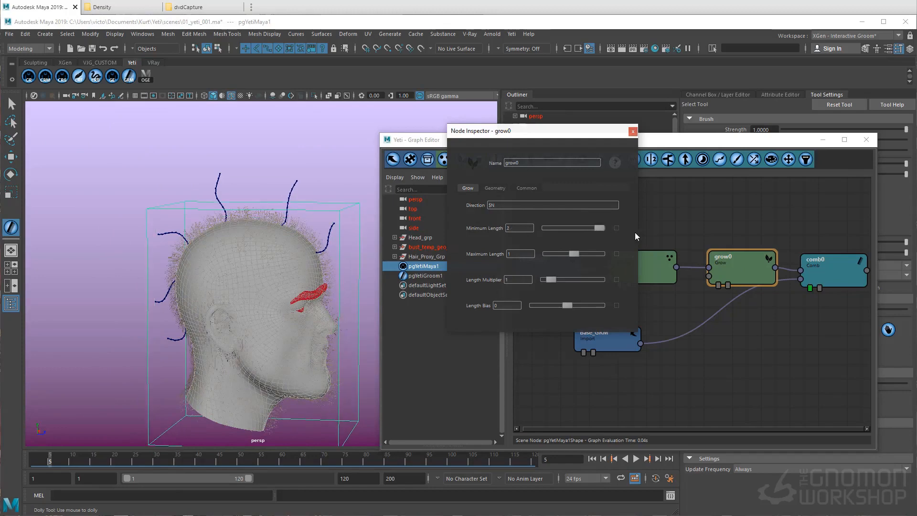
{"action": "type", "text": "5"}
{"action": "key", "text": "Return"}
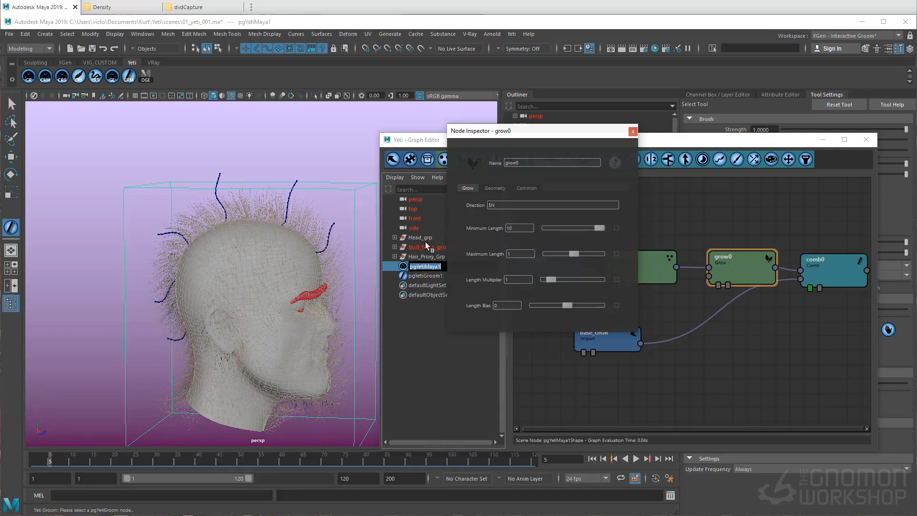
Set the grow0 node's minimum length to 1 and close its inspector.
{"action": "right_click_drag", "start_coordinate": [248, 216], "coordinate": [265, 217], "text": "alt"}
{"action": "mouse_move", "coordinate": [264, 217]}
{"action": "left_mouse_down", "text": "alt"}
{"action": "mouse_move", "coordinate": [238, 210]}
{"action": "mouse_move", "coordinate": [258, 224]}
{"action": "mouse_move", "coordinate": [206, 221]}
{"action": "mouse_move", "coordinate": [253, 218]}
{"action": "left_mouse_up", "text": "alt"}
{"action": "left_click_drag", "start_coordinate": [529, 230], "coordinate": [430, 267]}
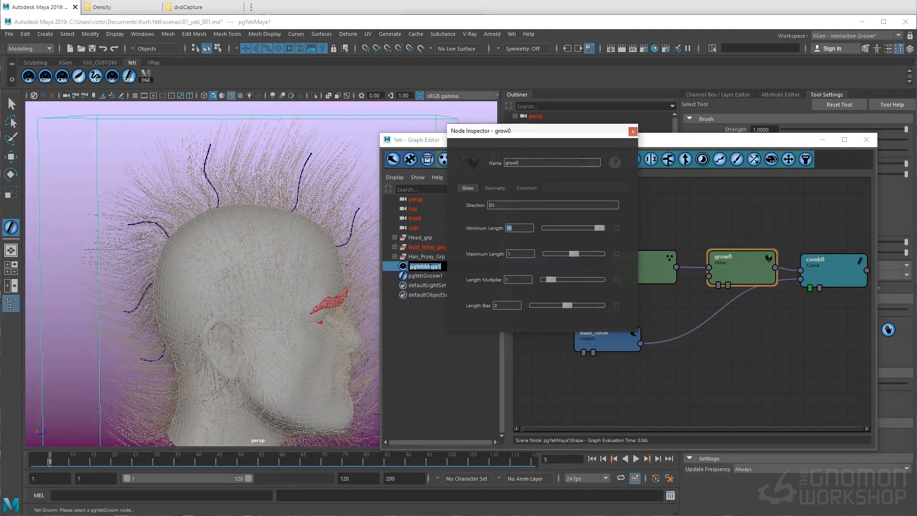
{"action": "type", "text": "1"}
{"action": "key", "text": "Return"}
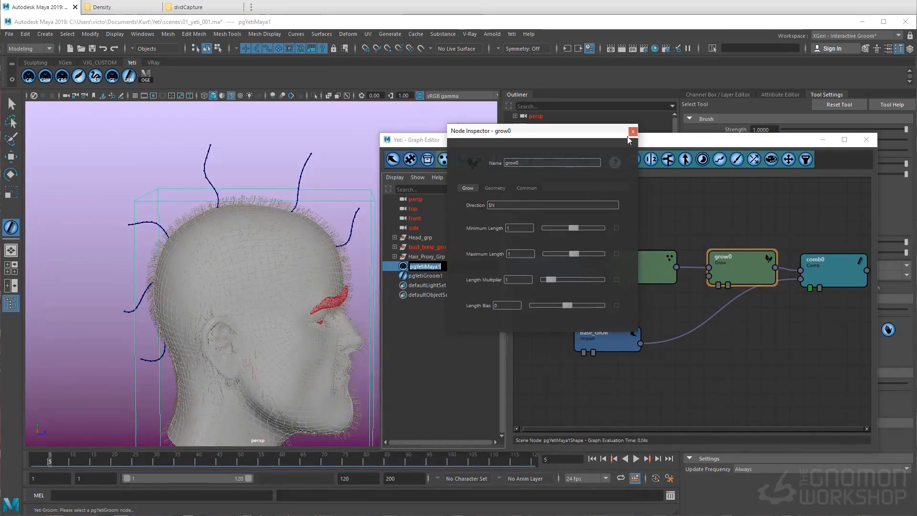
{"action": "left_click", "coordinate": [631, 132]}
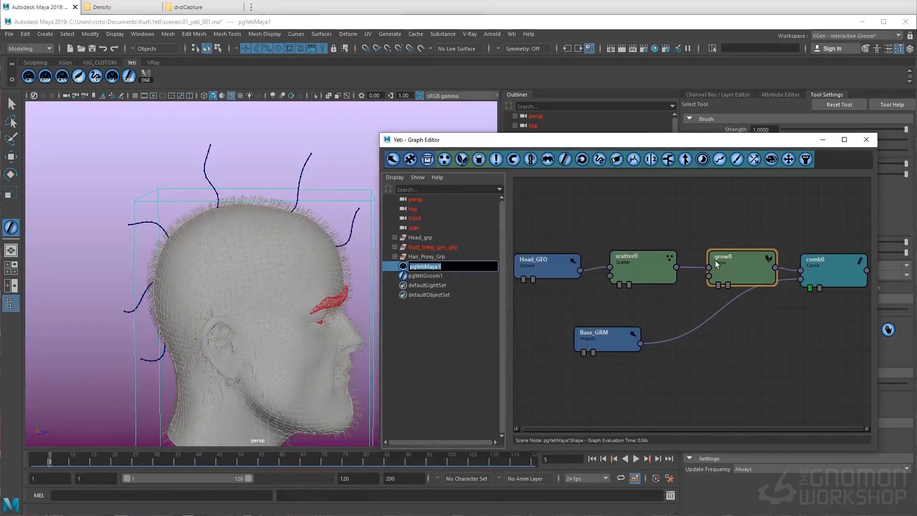
Connect the Base_GRM import node to the second input of grow0 so the fur takes the guide strands' length.
{"action": "left_click", "coordinate": [625, 337]}
{"action": "left_click_drag", "start_coordinate": [619, 343], "coordinate": [708, 268]}
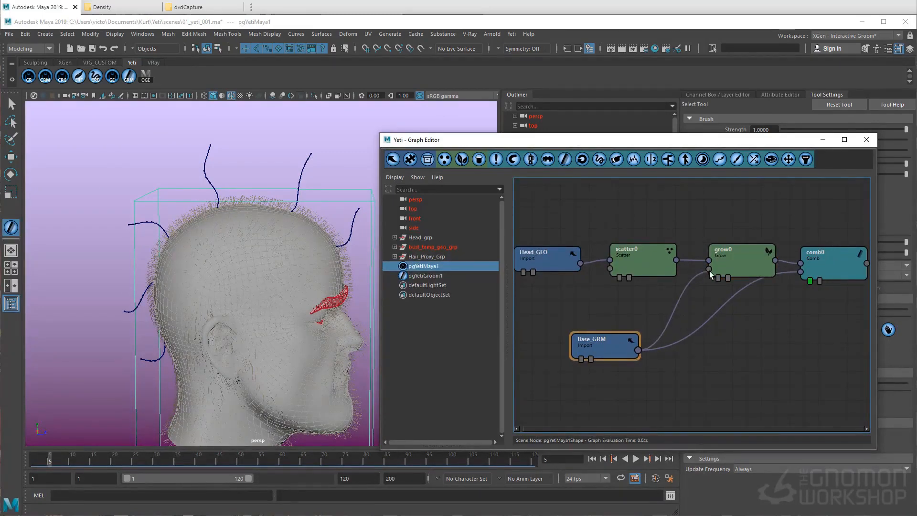
{"action": "left_click", "coordinate": [732, 265]}
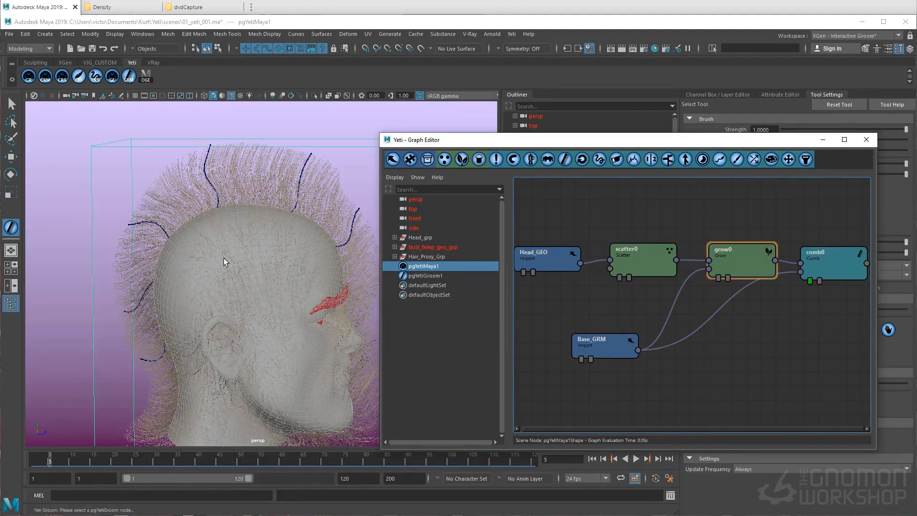
{"action": "mouse_move", "coordinate": [224, 258]}
{"action": "left_mouse_down", "text": "alt"}
{"action": "mouse_move", "coordinate": [209, 208]}
{"action": "mouse_move", "coordinate": [203, 236]}
{"action": "mouse_move", "coordinate": [214, 247]}
{"action": "left_mouse_up", "text": "alt"}
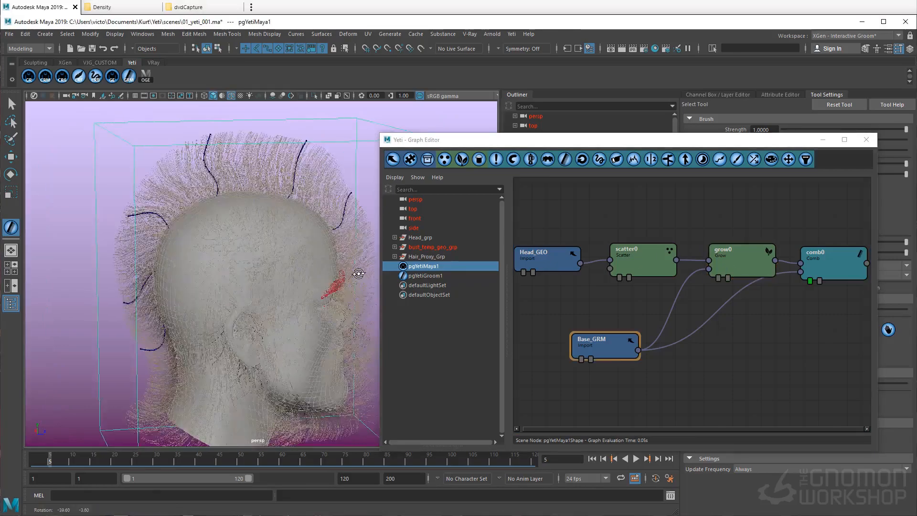
{"action": "left_click_drag", "start_coordinate": [358, 272], "coordinate": [229, 282], "text": "alt"}
{"action": "right_click_drag", "start_coordinate": [229, 282], "coordinate": [254, 291], "text": "alt"}
{"action": "left_click_drag", "start_coordinate": [254, 291], "coordinate": [211, 284], "text": "alt"}
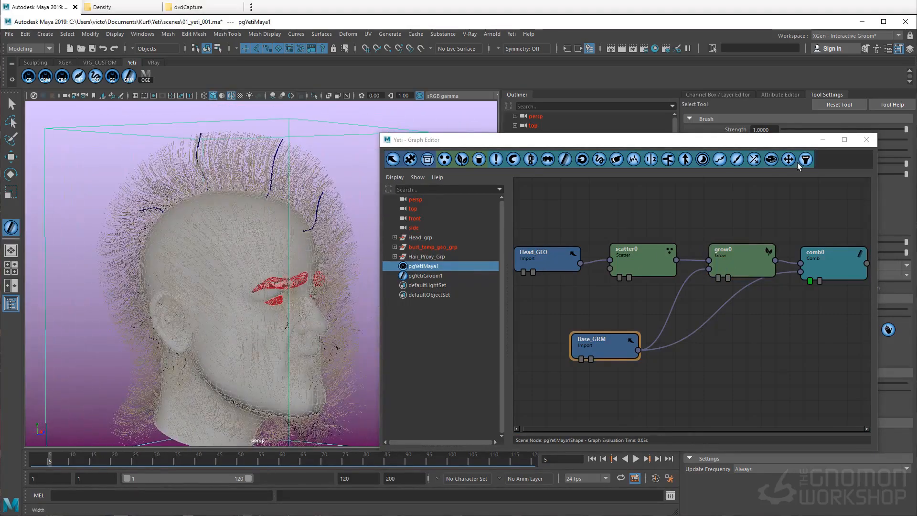
Close the Yeti graph, leave the groom brush and examine the fur around the whole head from several angles.
{"action": "left_click", "coordinate": [866, 140]}
{"action": "left_click_drag", "start_coordinate": [316, 203], "coordinate": [219, 201], "text": "alt"}
{"action": "left_click_drag", "start_coordinate": [389, 330], "coordinate": [266, 283], "text": "alt"}
{"action": "left_click_drag", "start_coordinate": [328, 236], "coordinate": [295, 235], "text": "alt"}
{"action": "key", "text": "q"}
{"action": "left_click", "coordinate": [424, 228]}
{"action": "left_click_drag", "start_coordinate": [424, 242], "coordinate": [375, 251], "text": "alt"}
{"action": "left_click_drag", "start_coordinate": [207, 219], "coordinate": [243, 210], "text": "alt"}
{"action": "left_click_drag", "start_coordinate": [315, 196], "coordinate": [345, 234], "text": "alt"}
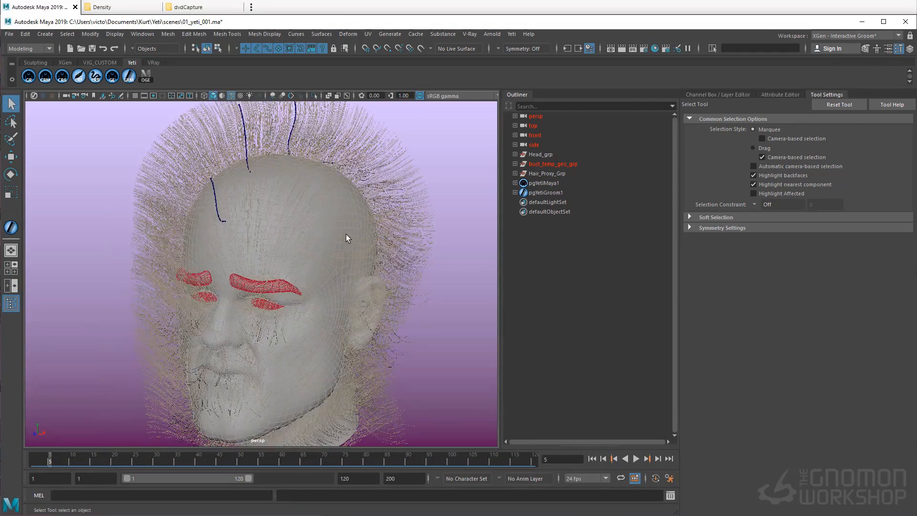
{"action": "left_click_drag", "start_coordinate": [267, 226], "coordinate": [308, 218], "text": "alt"}
Hide the pgYetiMaya1 fur node so that the bare head mesh is accessible.
{"action": "left_click", "coordinate": [559, 182]}
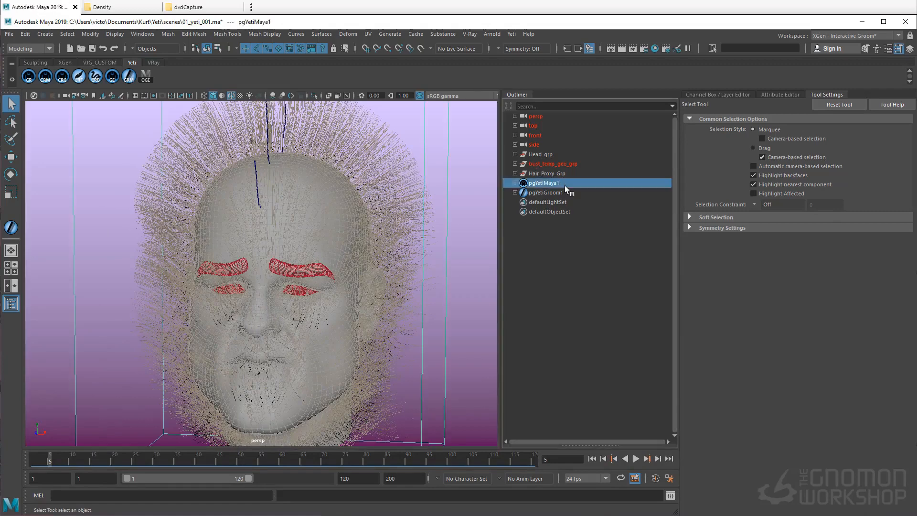
{"action": "key", "text": "ctrl+h"}
{"action": "scroll", "coordinate": [289, 222], "scroll_direction": "down", "scroll_amount": 3}
Put the head mesh in face mode and select a central strip of faces above the eyebrows in the front view.
{"action": "left_click", "coordinate": [285, 219]}
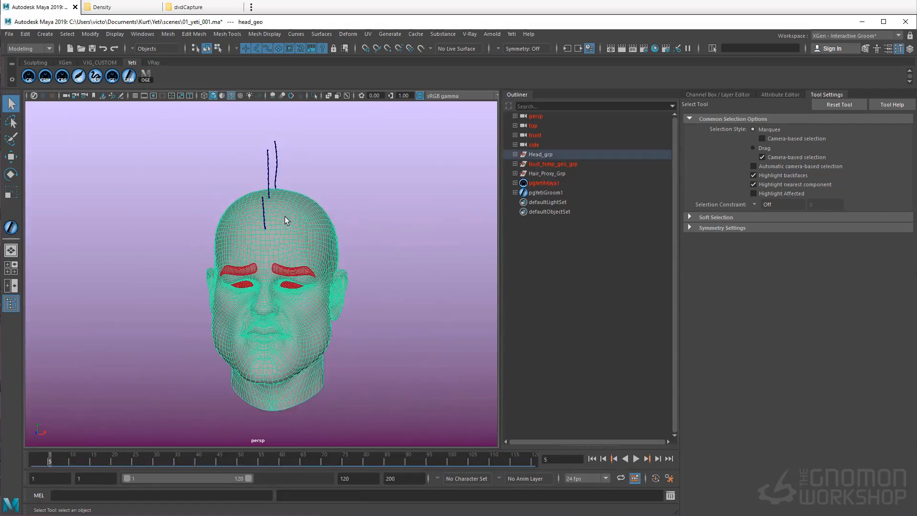
{"action": "right_click", "coordinate": [286, 220], "text": "shift"}
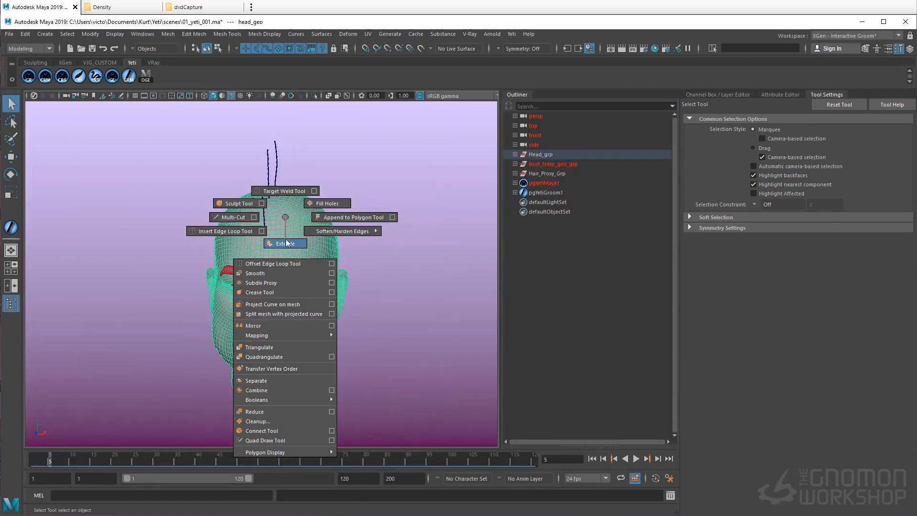
{"action": "right_click_drag", "start_coordinate": [285, 219], "coordinate": [284, 239]}
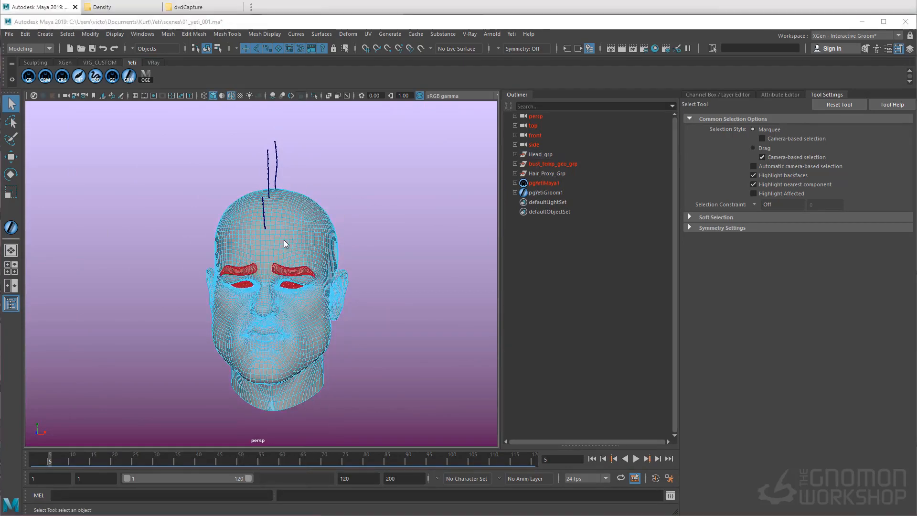
{"action": "key", "text": "space"}
{"action": "left_click_drag", "start_coordinate": [283, 239], "coordinate": [284, 269]}
{"action": "middle_click_drag", "start_coordinate": [305, 273], "coordinate": [305, 260], "text": "alt"}
{"action": "left_click_drag", "start_coordinate": [238, 173], "coordinate": [286, 291]}
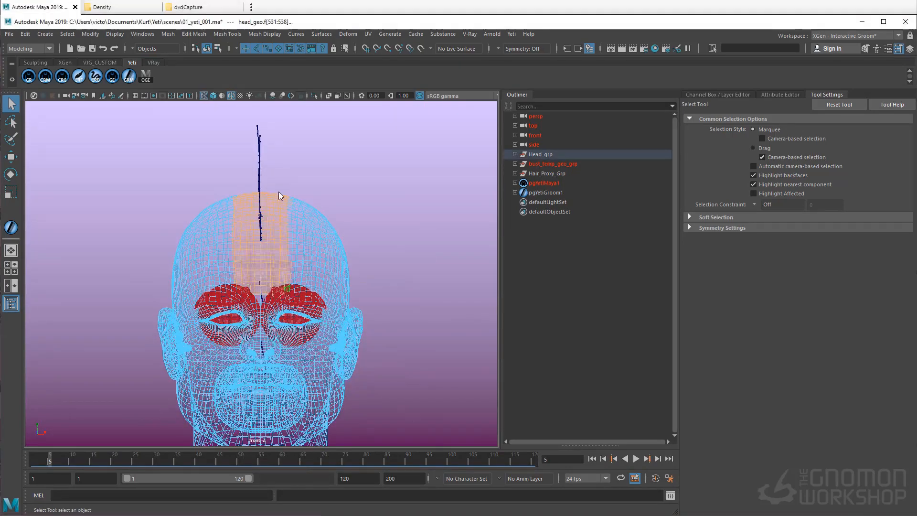
Return to the perspective view and extend the selected face strip over the back of the head down to the nape.
{"action": "key", "text": "space"}
{"action": "left_click_drag", "start_coordinate": [282, 200], "coordinate": [281, 173]}
{"action": "right_click_drag", "start_coordinate": [281, 191], "coordinate": [307, 206], "text": "alt"}
{"action": "left_click_drag", "start_coordinate": [267, 290], "coordinate": [241, 336], "text": "alt"}
{"action": "left_click_drag", "start_coordinate": [351, 340], "coordinate": [271, 354], "text": "alt"}
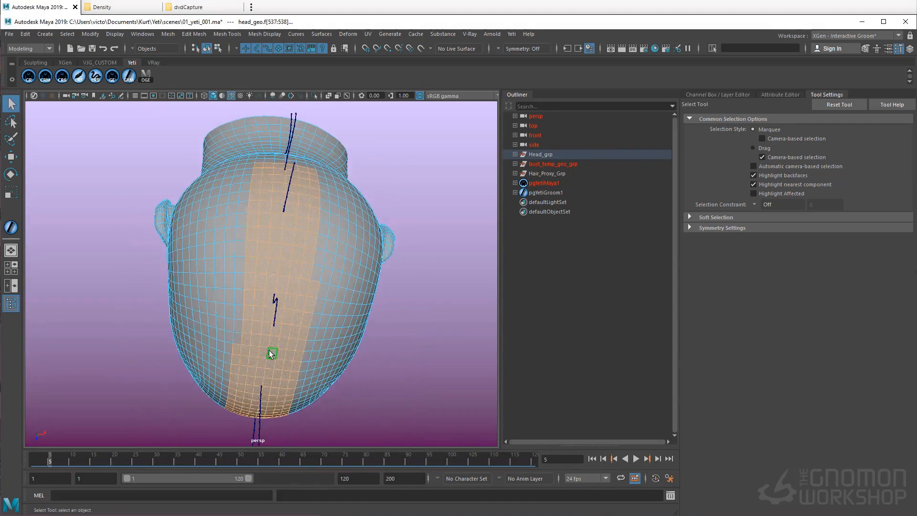
{"action": "left_click_drag", "start_coordinate": [246, 299], "coordinate": [262, 242], "text": "alt"}
{"action": "left_click_drag", "start_coordinate": [274, 194], "coordinate": [309, 218], "text": "alt"}
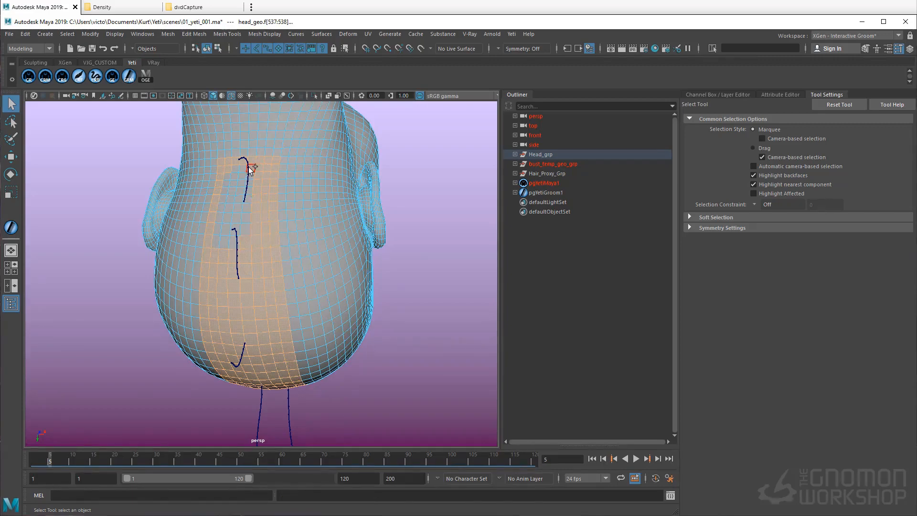
{"action": "left_click_drag", "start_coordinate": [225, 180], "coordinate": [76, 157], "text": "alt"}
Create a set from the selected faces and rename it Mohawk_Selection_Set.
{"action": "left_click", "coordinate": [44, 34]}
{"action": "mouse_move", "coordinate": [82, 227]}
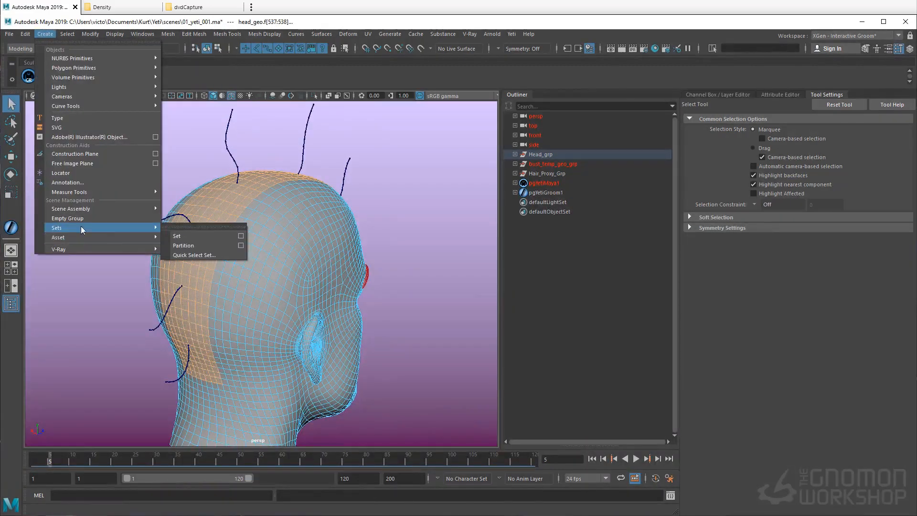
{"action": "left_click", "coordinate": [184, 236]}
{"action": "double_click", "coordinate": [532, 218]}
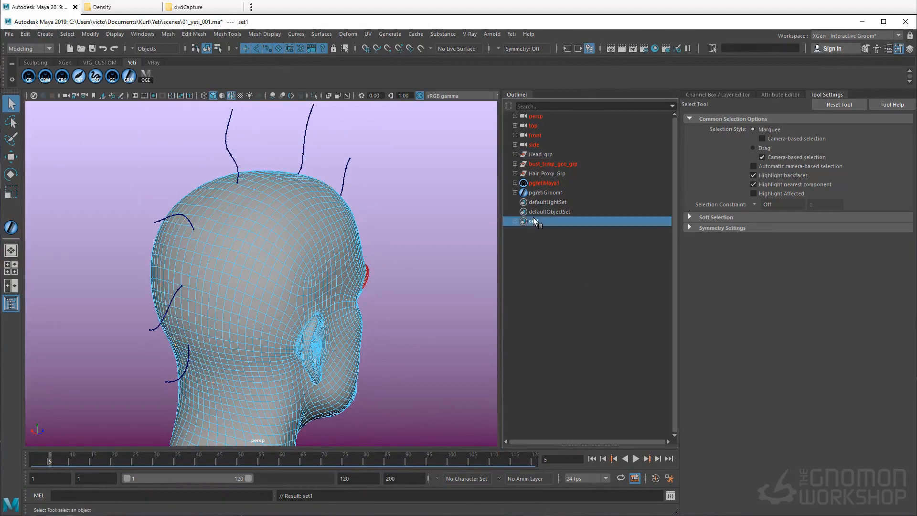
{"action": "type", "text": "Mohawk"}
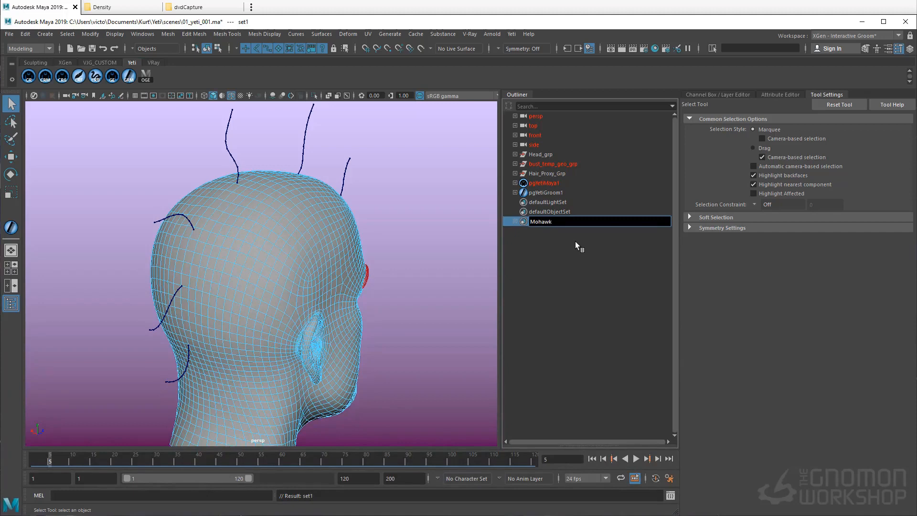
{"action": "type", "text": "_Selection_Set"}
{"action": "key", "text": "Return"}
Return the head mesh to object mode and select it as a whole.
{"action": "left_click_drag", "start_coordinate": [409, 214], "coordinate": [357, 226], "text": "alt"}
{"action": "right_click_drag", "start_coordinate": [356, 226], "coordinate": [412, 182]}
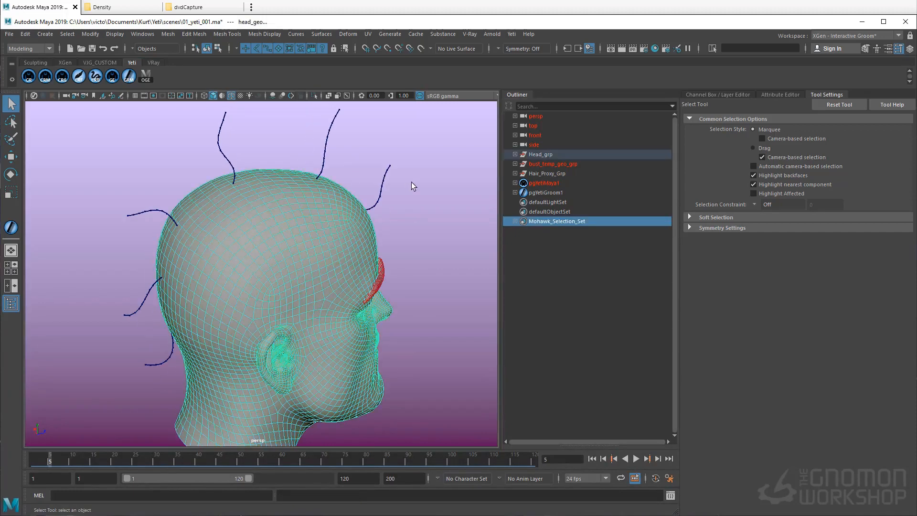
{"action": "left_click", "coordinate": [412, 181]}
{"action": "left_click_drag", "start_coordinate": [412, 182], "coordinate": [306, 234], "text": "alt"}
{"action": "left_click", "coordinate": [300, 280]}
Open the Yeti graph of pgYetiMaya1 and make its hidden fur visible again.
{"action": "left_click", "coordinate": [146, 76]}
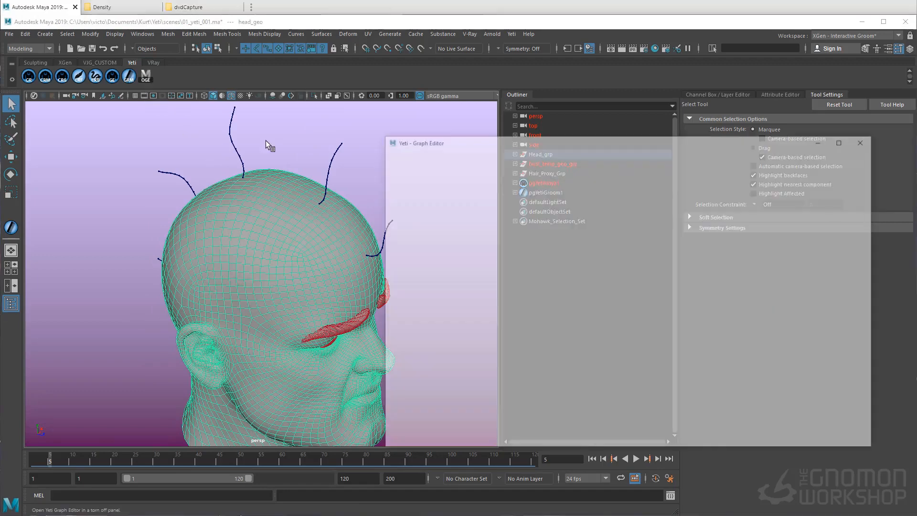
{"action": "left_click", "coordinate": [426, 266]}
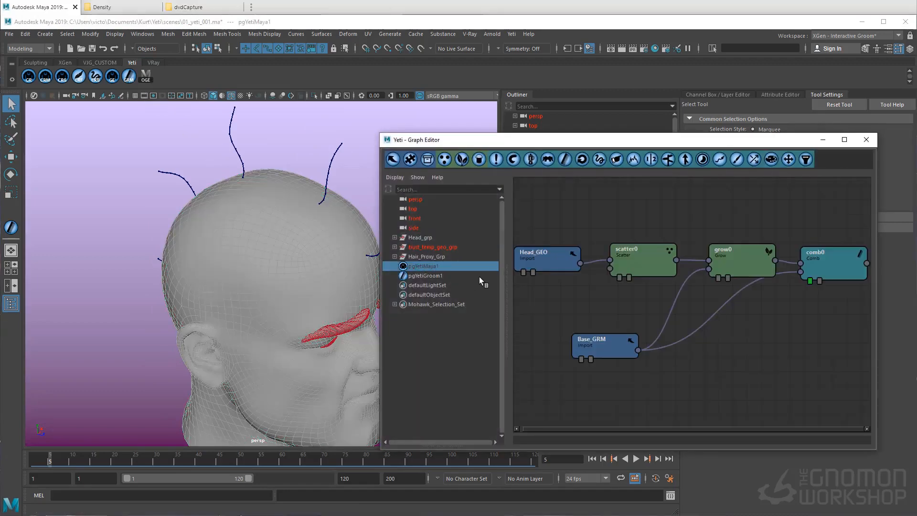
{"action": "right_click_drag", "start_coordinate": [254, 267], "coordinate": [225, 254], "text": "alt"}
{"action": "left_click_drag", "start_coordinate": [224, 254], "coordinate": [184, 235], "text": "alt"}
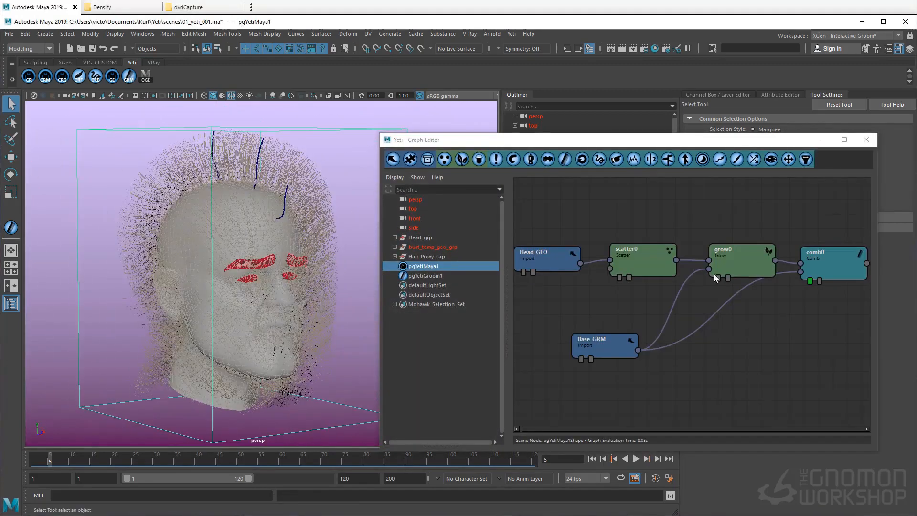
Look up the Face Set field in the scatter0 node's inspector, then close the Yeti graph.
{"action": "left_click", "coordinate": [635, 254]}
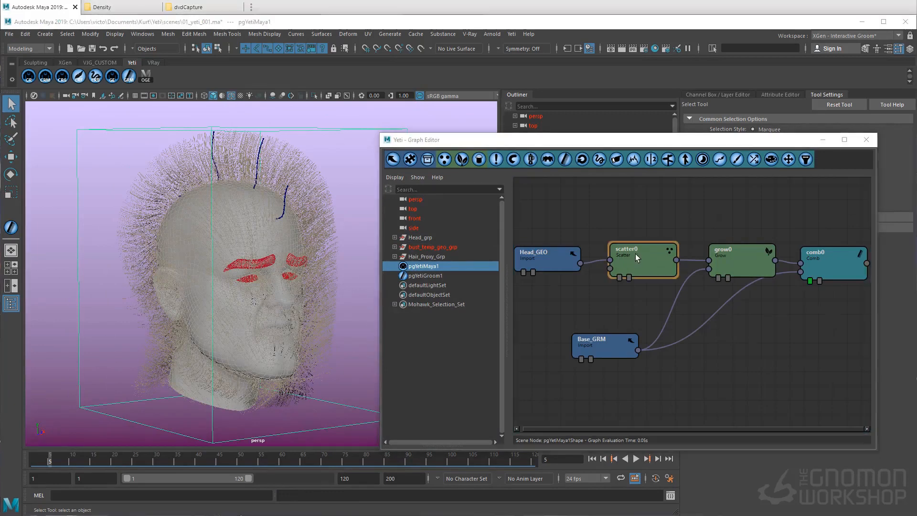
{"action": "left_click_drag", "start_coordinate": [414, 138], "coordinate": [487, 116]}
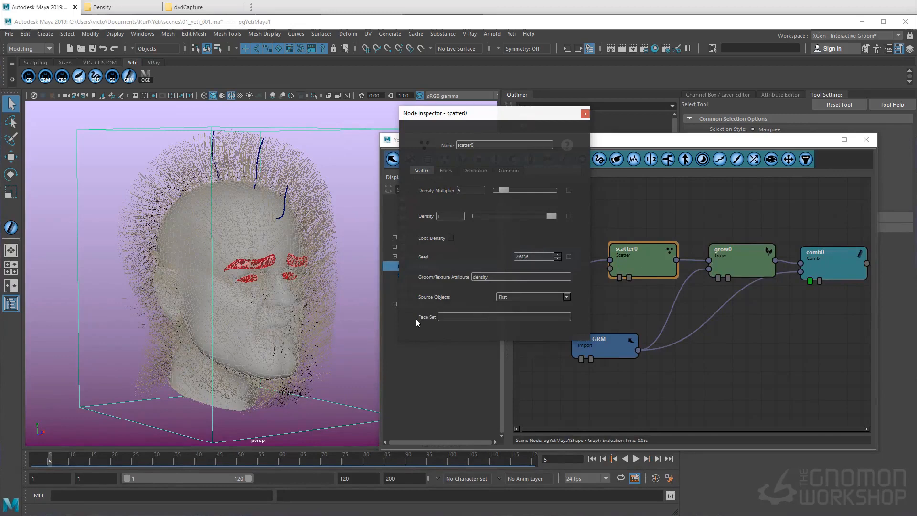
{"action": "left_click_drag", "start_coordinate": [535, 113], "coordinate": [451, 110]}
{"action": "left_click", "coordinate": [870, 142]}
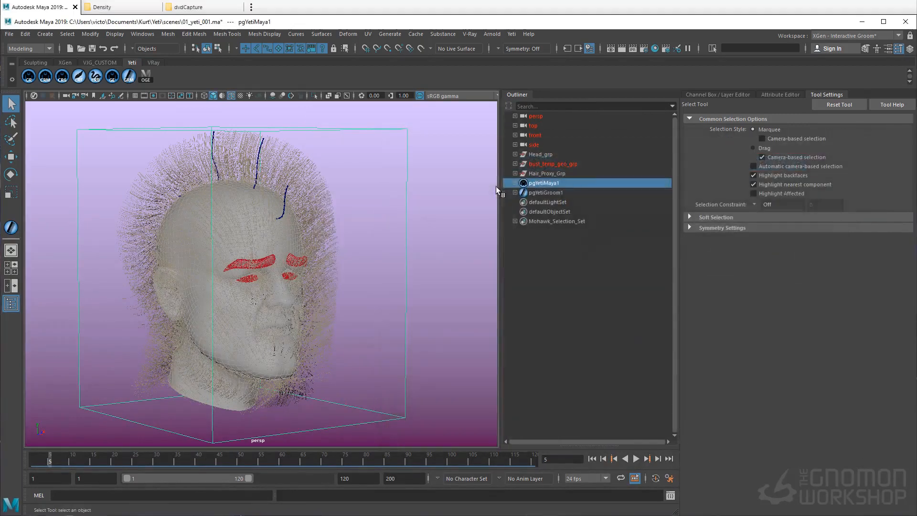
Copy the set name Mohawk_Selection_Set and enter it as the scatter0 node's Face Set.
{"action": "double_click", "coordinate": [553, 221]}
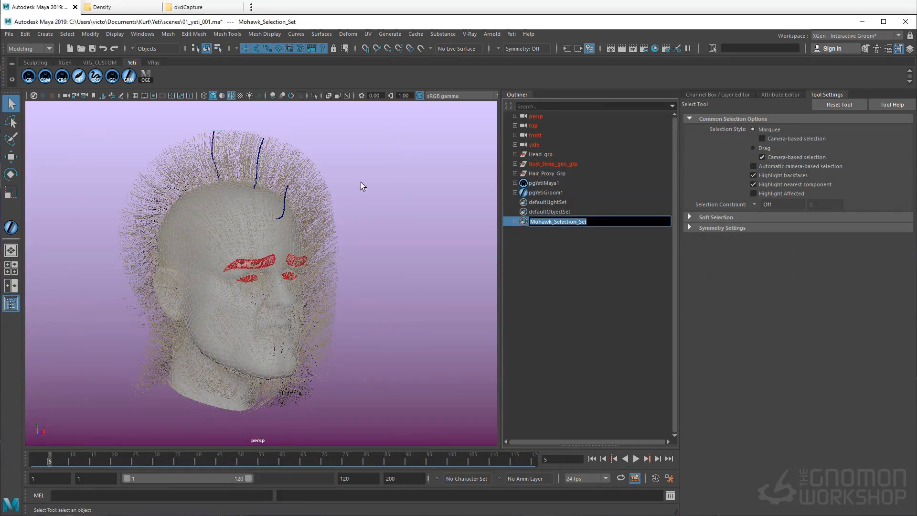
{"action": "left_click", "coordinate": [145, 76]}
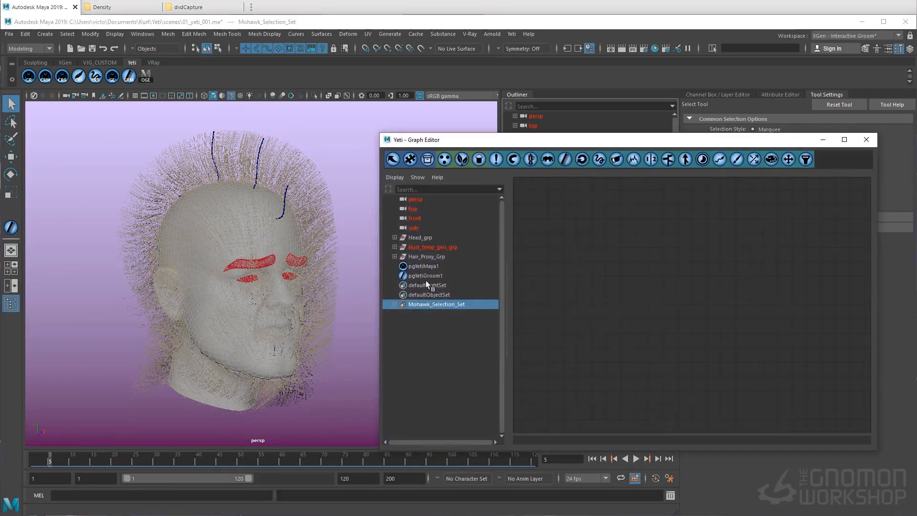
{"action": "left_click", "coordinate": [423, 266]}
{"action": "left_click", "coordinate": [663, 259]}
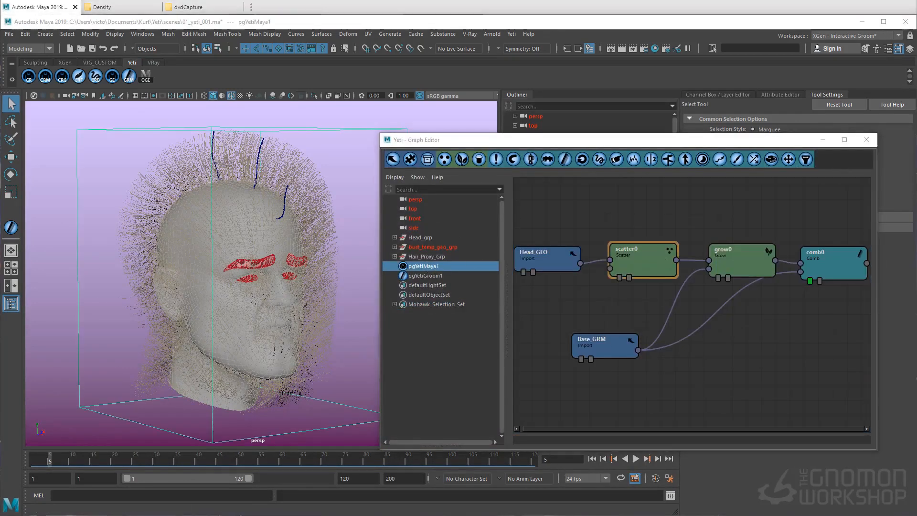
{"action": "left_click_drag", "start_coordinate": [0, 120], "coordinate": [549, 135]}
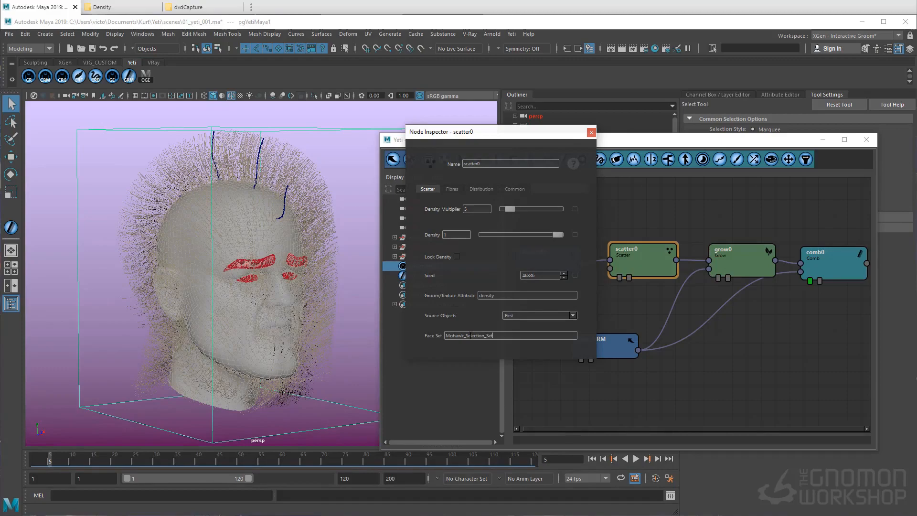
{"action": "key", "text": "Return"}
Examine the fur limited to the mohawk strip from several angles and close the inspector and the Yeti graph.
{"action": "left_click_drag", "start_coordinate": [201, 244], "coordinate": [124, 301], "text": "alt"}
{"action": "middle_click_drag", "start_coordinate": [203, 250], "coordinate": [204, 292], "text": "alt"}
{"action": "left_click_drag", "start_coordinate": [205, 295], "coordinate": [226, 198], "text": "alt"}
{"action": "left_click_drag", "start_coordinate": [213, 266], "coordinate": [283, 283], "text": "alt"}
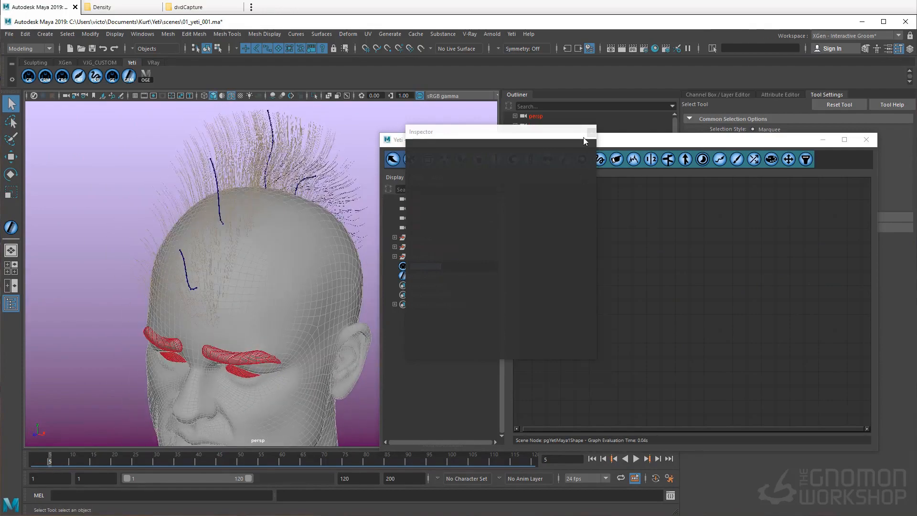
{"action": "left_click", "coordinate": [866, 140]}
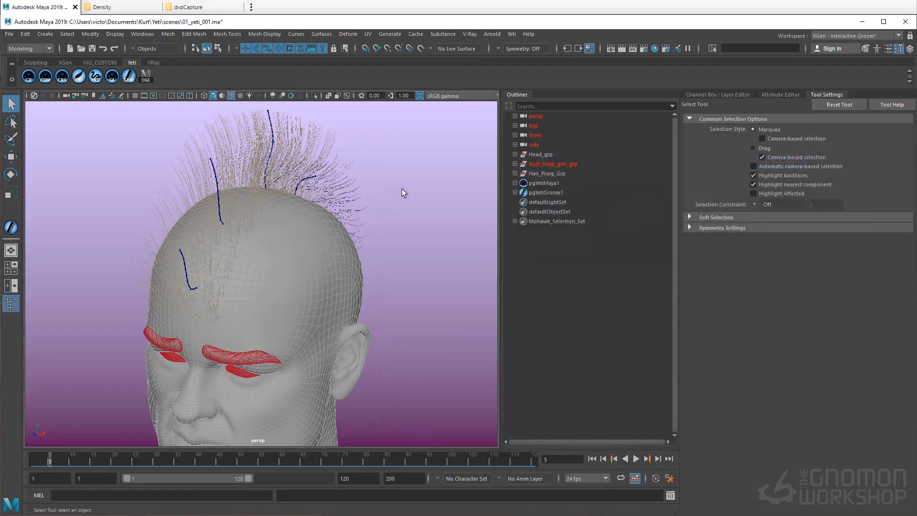
{"action": "left_click_drag", "start_coordinate": [402, 188], "coordinate": [291, 212], "text": "alt"}
Add a second row of guide strands to pgYetiGroom1 beside the existing ones, from the forehead to the nape.
{"action": "left_click", "coordinate": [557, 189]}
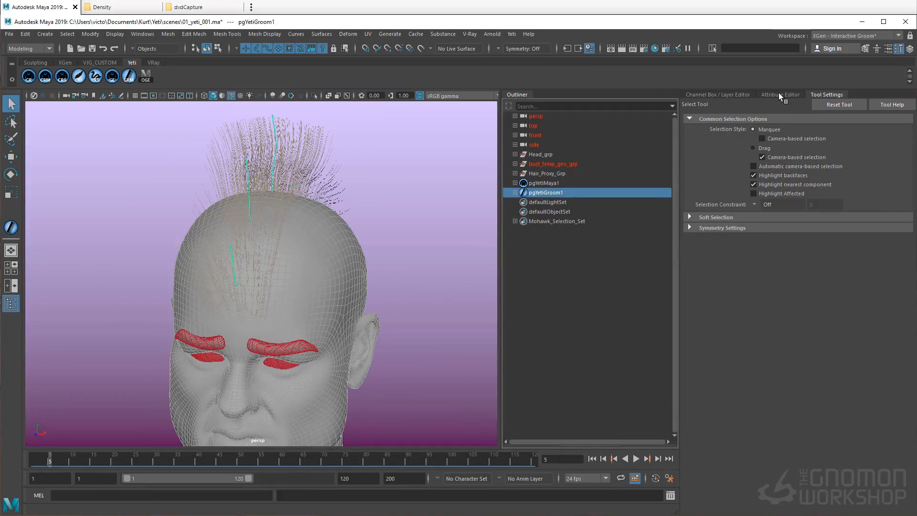
{"action": "left_click", "coordinate": [130, 79]}
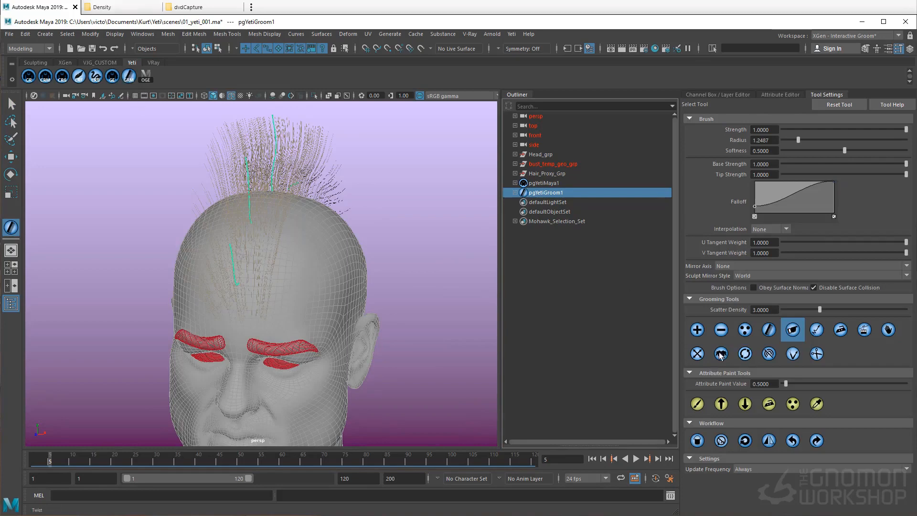
{"action": "left_click", "coordinate": [697, 330]}
{"action": "left_click_drag", "start_coordinate": [231, 205], "coordinate": [221, 254], "text": "alt"}
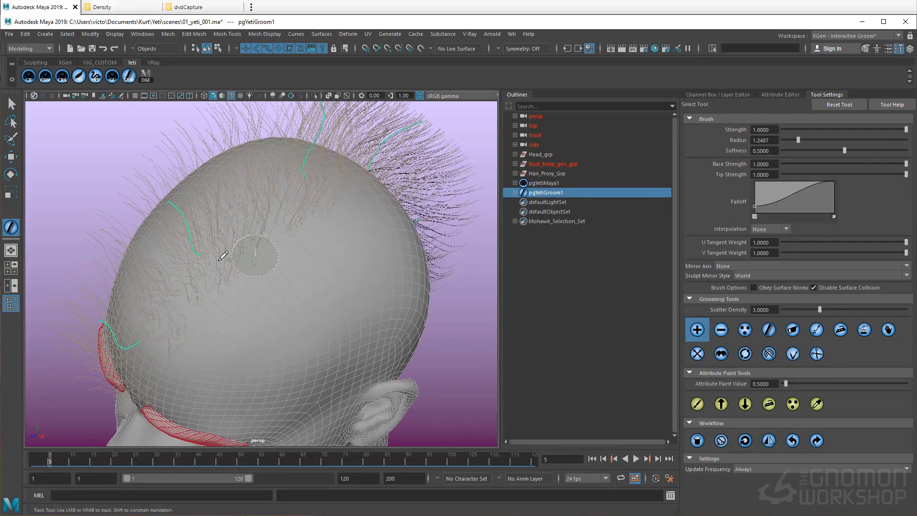
{"action": "left_click", "coordinate": [783, 94]}
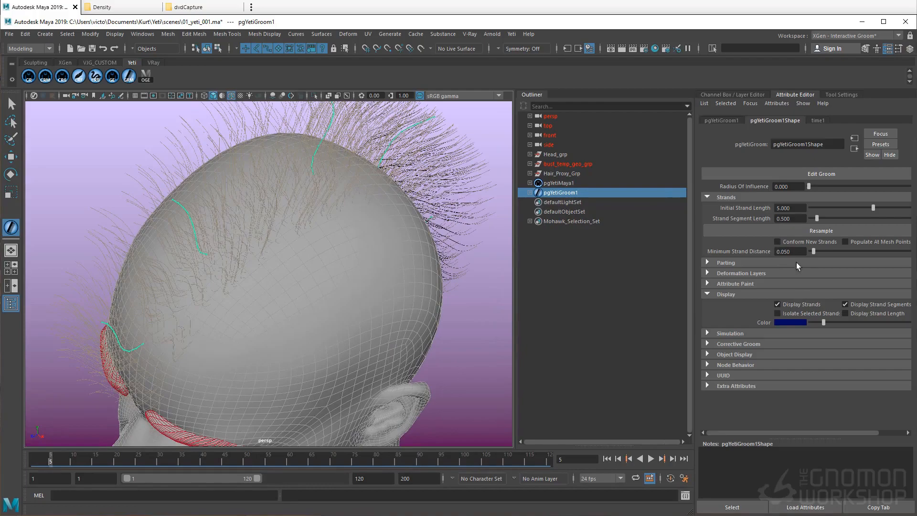
{"action": "left_click", "coordinate": [842, 94]}
{"action": "mouse_move", "coordinate": [231, 334]}
{"action": "left_mouse_down", "text": "alt"}
{"action": "mouse_move", "coordinate": [235, 285]}
{"action": "mouse_move", "coordinate": [275, 295]}
{"action": "mouse_move", "coordinate": [288, 315]}
{"action": "mouse_move", "coordinate": [281, 313]}
{"action": "left_mouse_up", "text": "alt"}
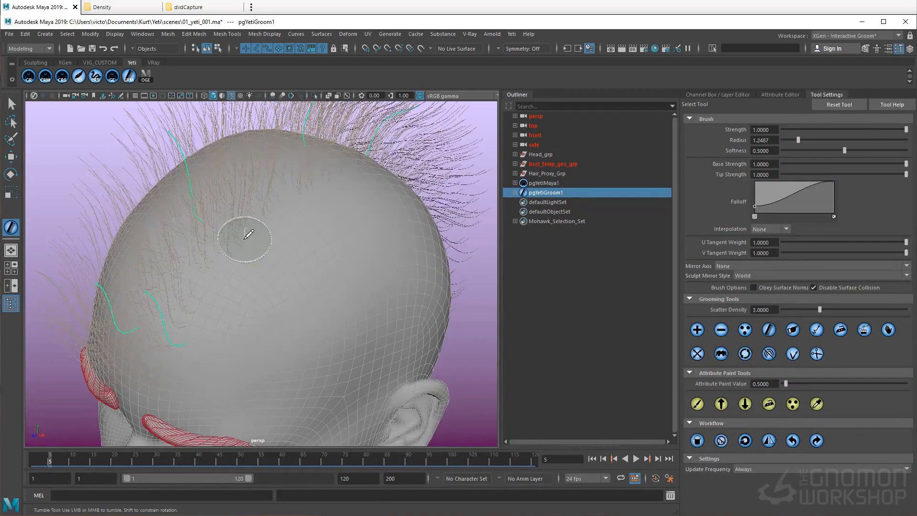
{"action": "mouse_move", "coordinate": [248, 234]}
{"action": "left_mouse_down", "text": "alt"}
{"action": "mouse_move", "coordinate": [238, 246]}
{"action": "mouse_move", "coordinate": [286, 242]}
{"action": "mouse_move", "coordinate": [286, 316]}
{"action": "mouse_move", "coordinate": [246, 290]}
{"action": "mouse_move", "coordinate": [246, 328]}
{"action": "left_mouse_up", "text": "alt"}
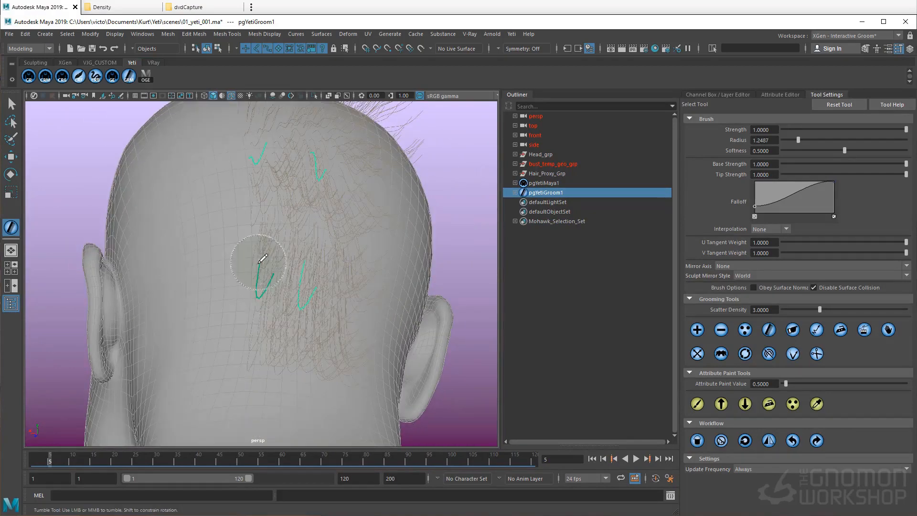
{"action": "left_click_drag", "start_coordinate": [258, 263], "coordinate": [157, 293], "text": "alt"}
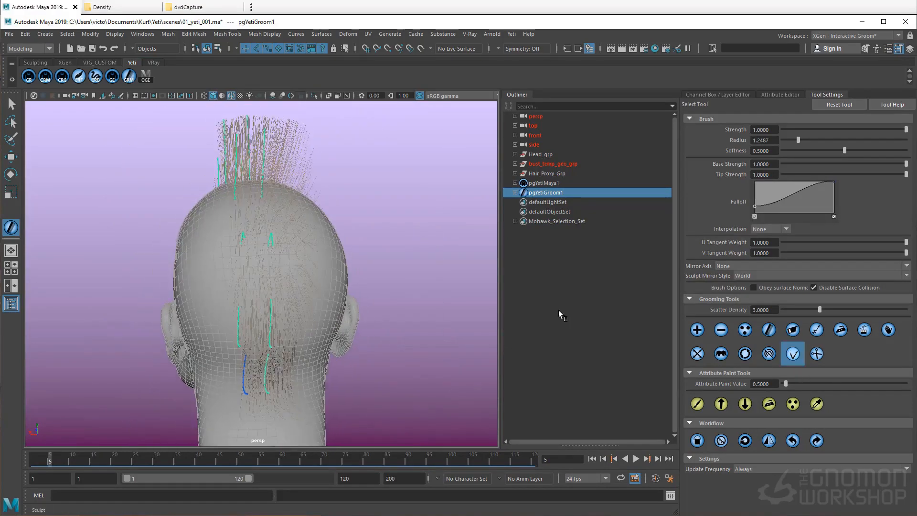
Sculpt the outer-row guide strand at the nape so its tip curves inward toward the neighbouring row.
{"action": "middle_click_drag", "start_coordinate": [374, 305], "coordinate": [364, 229], "text": "alt"}
{"action": "left_click_drag", "start_coordinate": [268, 274], "coordinate": [241, 290], "text": "alt"}
{"action": "right_click_drag", "start_coordinate": [242, 290], "coordinate": [320, 229], "text": "alt"}
{"action": "left_click_drag", "start_coordinate": [319, 230], "coordinate": [314, 241], "text": "alt"}
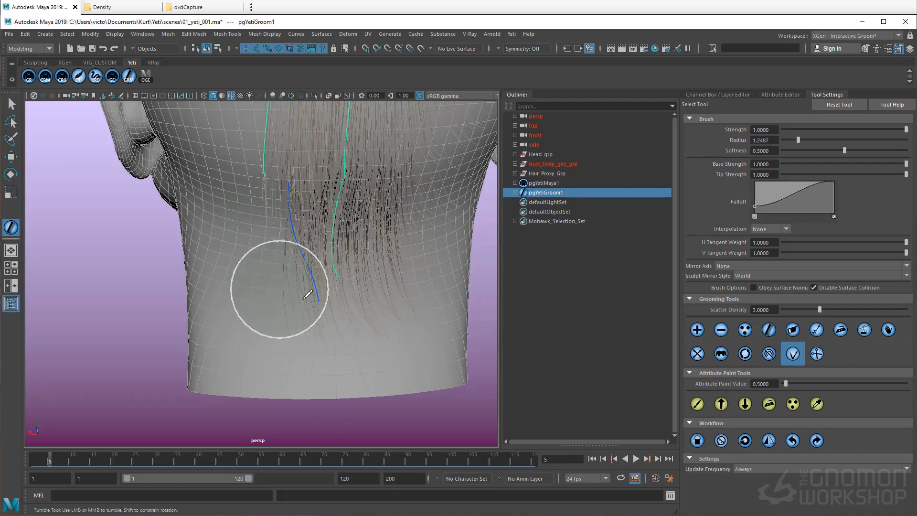
{"action": "left_click_drag", "start_coordinate": [263, 307], "coordinate": [381, 270], "text": "alt"}
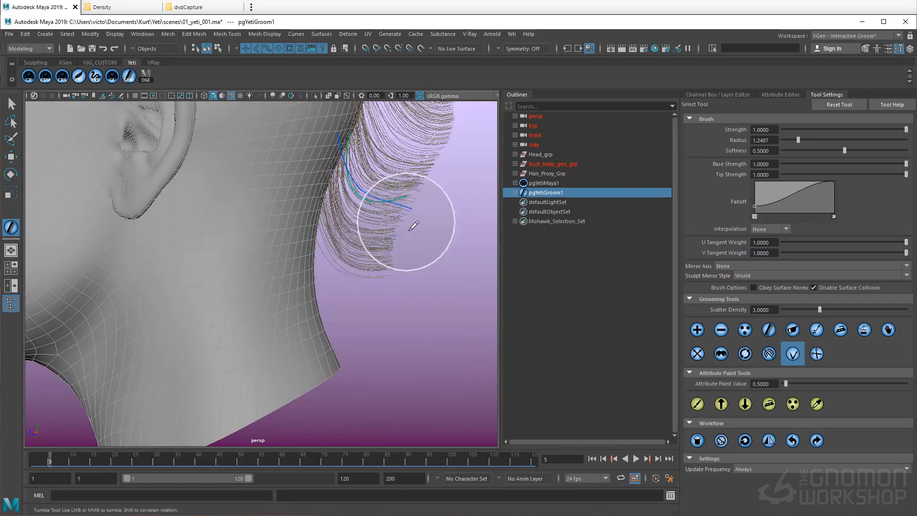
{"action": "middle_click_drag", "start_coordinate": [410, 229], "coordinate": [351, 191], "text": "alt"}
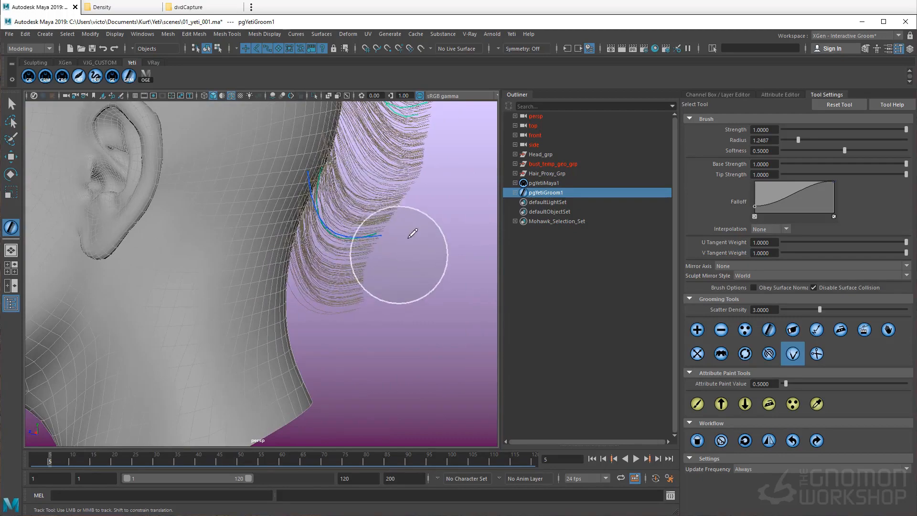
{"action": "left_click_drag", "start_coordinate": [413, 233], "coordinate": [299, 310], "text": "alt"}
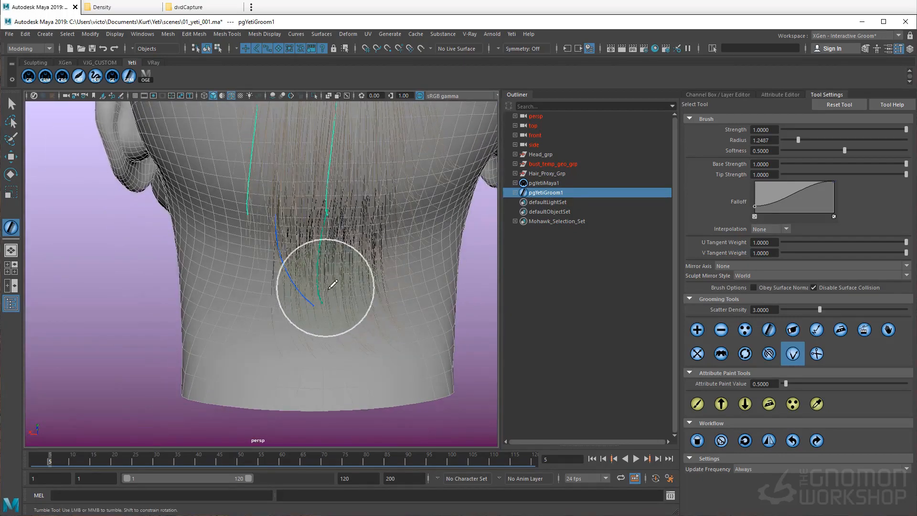
{"action": "left_click_drag", "start_coordinate": [333, 285], "coordinate": [330, 275], "text": "alt"}
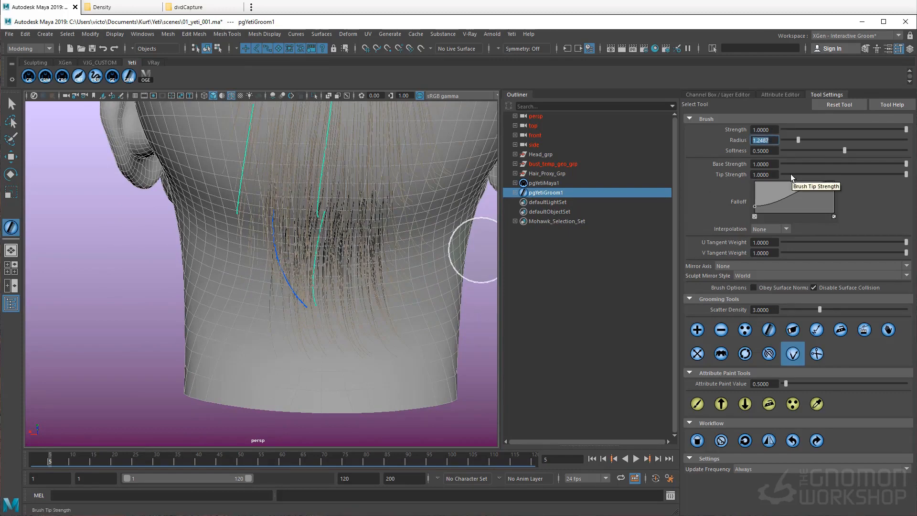
Try a brush Radius of 10 and settle on a Radius of 1.
{"action": "type", "text": "10"}
{"action": "key", "text": "Return"}
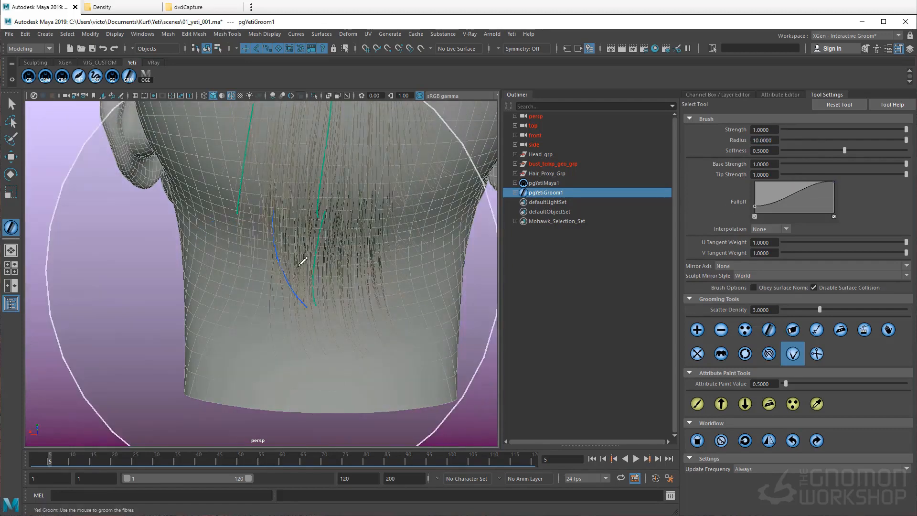
{"action": "type", "text": "1"}
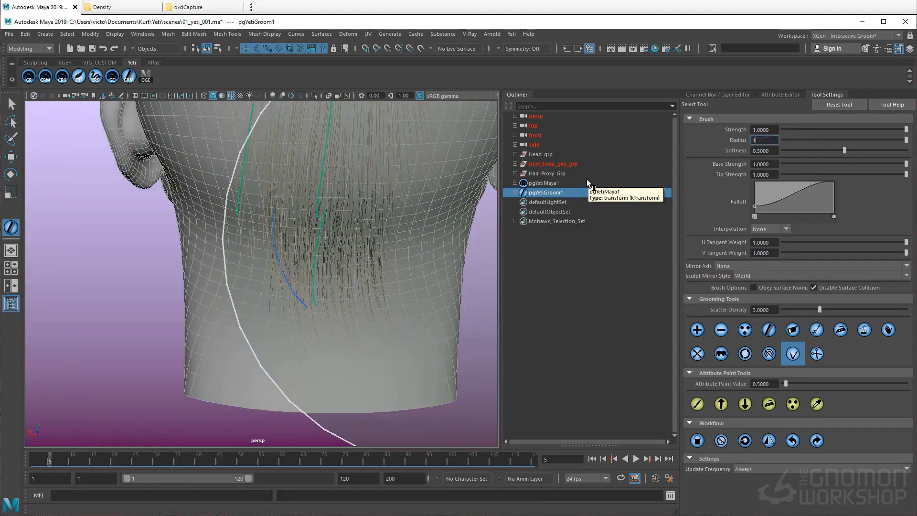
{"action": "key", "text": "Return"}
Sculpt the outer-row strands on the back of the head to follow the side profile of the neighbouring row.
{"action": "mouse_move", "coordinate": [328, 254]}
{"action": "left_mouse_down", "text": "alt"}
{"action": "mouse_move", "coordinate": [314, 245]}
{"action": "mouse_move", "coordinate": [303, 311]}
{"action": "mouse_move", "coordinate": [246, 338]}
{"action": "mouse_move", "coordinate": [378, 264]}
{"action": "left_mouse_up", "text": "alt"}
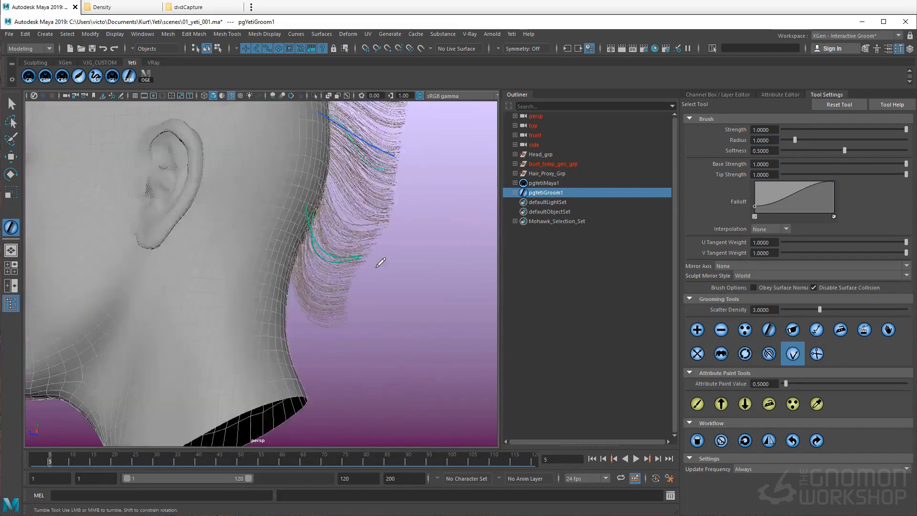
{"action": "middle_click_drag", "start_coordinate": [378, 264], "coordinate": [346, 317], "text": "alt"}
{"action": "left_click_drag", "start_coordinate": [331, 170], "coordinate": [351, 203]}
{"action": "mouse_move", "coordinate": [373, 243]}
{"action": "left_mouse_down", "text": "alt"}
{"action": "mouse_move", "coordinate": [287, 325]}
{"action": "mouse_move", "coordinate": [335, 258]}
{"action": "mouse_move", "coordinate": [378, 248]}
{"action": "left_mouse_up", "text": "alt"}
{"action": "middle_click_drag", "start_coordinate": [317, 270], "coordinate": [277, 303], "text": "alt"}
{"action": "left_click_drag", "start_coordinate": [281, 210], "coordinate": [311, 267]}
Sculpt the outer-row strand at the front of the crown to match its neighbour's curve and lean toward the mohawk's centre.
{"action": "mouse_move", "coordinate": [334, 310]}
{"action": "left_mouse_down", "text": "alt"}
{"action": "mouse_move", "coordinate": [276, 342]}
{"action": "mouse_move", "coordinate": [246, 338]}
{"action": "mouse_move", "coordinate": [251, 277]}
{"action": "left_mouse_up", "text": "alt"}
{"action": "left_click_drag", "start_coordinate": [362, 285], "coordinate": [314, 380], "text": "alt"}
{"action": "middle_click_drag", "start_coordinate": [314, 379], "coordinate": [246, 285], "text": "alt"}
{"action": "left_click_drag", "start_coordinate": [246, 286], "coordinate": [287, 262], "text": "alt"}
{"action": "mouse_move", "coordinate": [263, 184]}
{"action": "left_mouse_down", "text": "alt"}
{"action": "mouse_move", "coordinate": [250, 164]}
{"action": "mouse_move", "coordinate": [266, 225]}
{"action": "mouse_move", "coordinate": [223, 288]}
{"action": "mouse_move", "coordinate": [307, 307]}
{"action": "mouse_move", "coordinate": [286, 225]}
{"action": "mouse_move", "coordinate": [164, 242]}
{"action": "mouse_move", "coordinate": [232, 218]}
{"action": "mouse_move", "coordinate": [384, 205]}
{"action": "mouse_move", "coordinate": [305, 152]}
{"action": "left_mouse_up", "text": "alt"}
{"action": "left_click_drag", "start_coordinate": [264, 110], "coordinate": [299, 230], "text": "alt"}
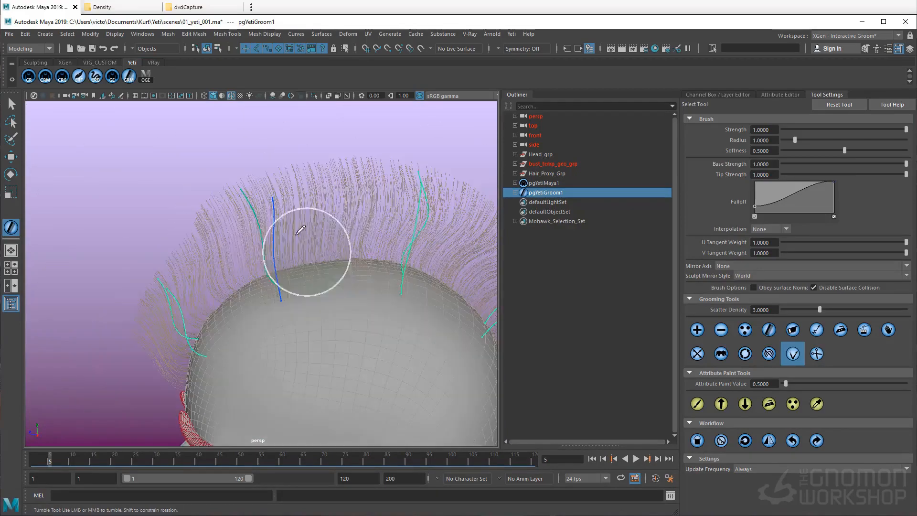
{"action": "right_click_drag", "start_coordinate": [279, 225], "coordinate": [326, 262], "text": "alt"}
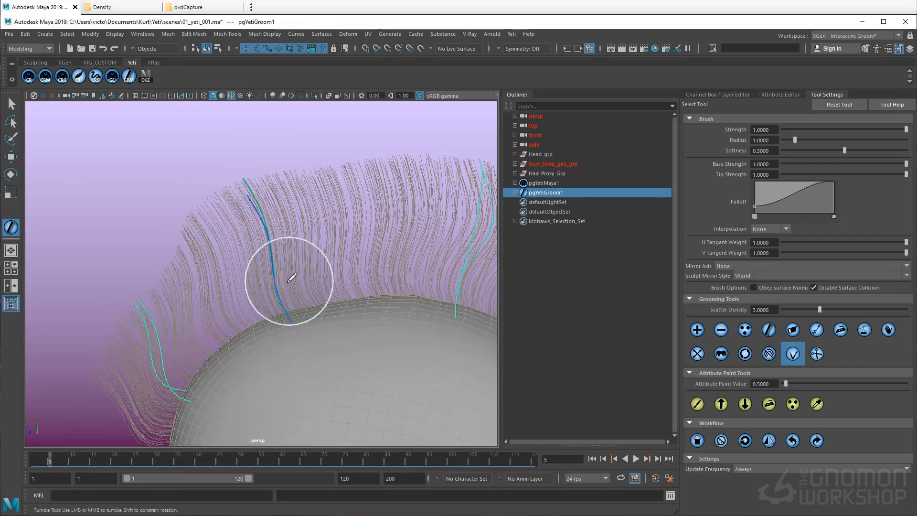
{"action": "left_click_drag", "start_coordinate": [286, 286], "coordinate": [322, 264], "text": "alt"}
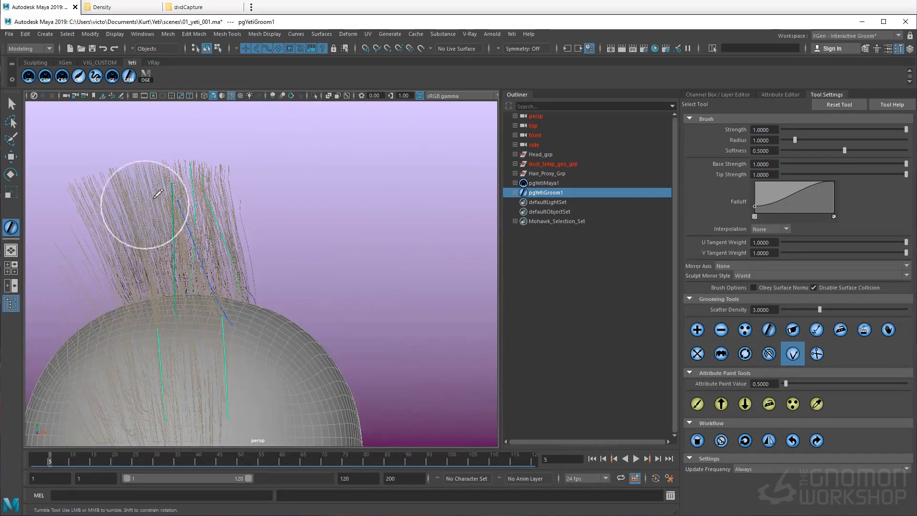
{"action": "mouse_move", "coordinate": [157, 195]}
{"action": "left_mouse_down", "text": "alt"}
{"action": "mouse_move", "coordinate": [311, 317]}
{"action": "mouse_move", "coordinate": [310, 303]}
{"action": "mouse_move", "coordinate": [260, 268]}
{"action": "mouse_move", "coordinate": [241, 302]}
{"action": "left_mouse_up", "text": "alt"}
{"action": "middle_click_drag", "start_coordinate": [242, 303], "coordinate": [276, 326], "text": "alt"}
{"action": "left_click_drag", "start_coordinate": [235, 314], "coordinate": [184, 344], "text": "alt"}
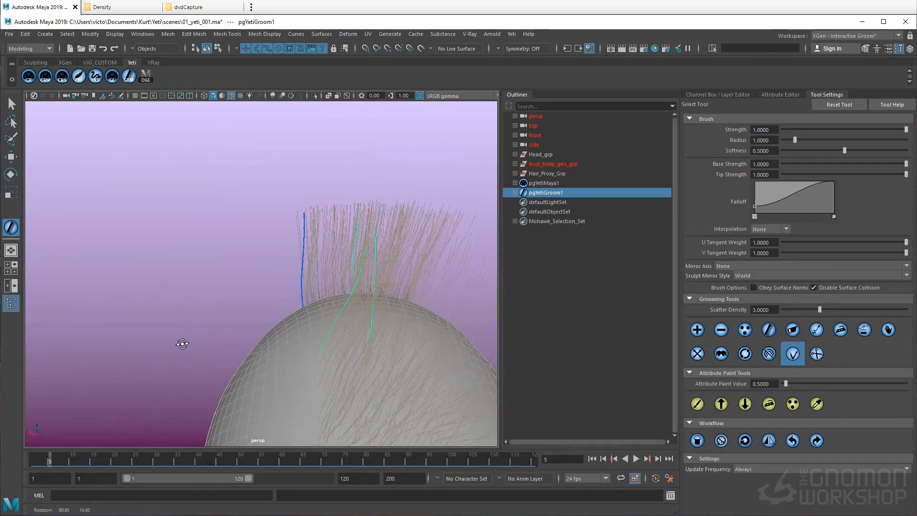
Hide the pgYetiMaya1 fur node and make it visible again.
{"action": "left_click", "coordinate": [551, 185]}
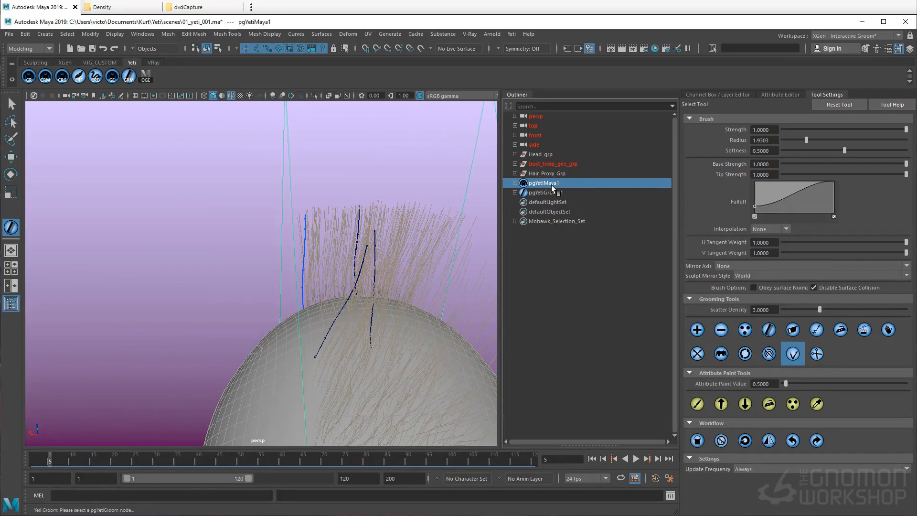
{"action": "key", "text": "ctrl+h"}
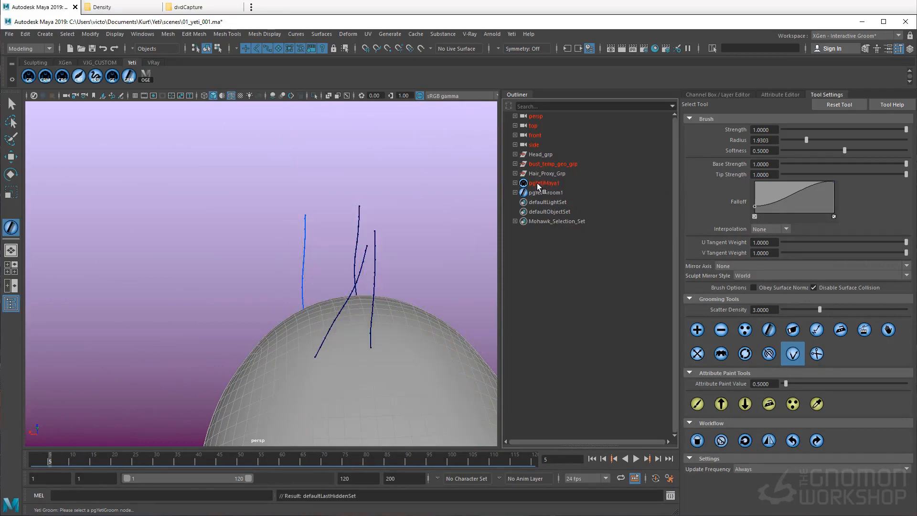
{"action": "left_click", "coordinate": [537, 182]}
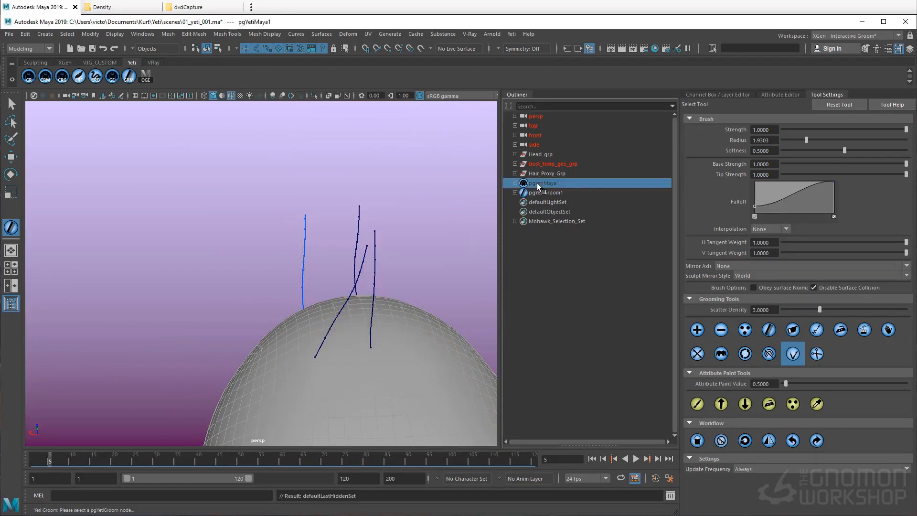
{"action": "key", "text": "shift+h"}
{"action": "left_click_drag", "start_coordinate": [408, 190], "coordinate": [351, 175], "text": "alt"}
{"action": "right_click_drag", "start_coordinate": [351, 176], "coordinate": [338, 171], "text": "alt"}
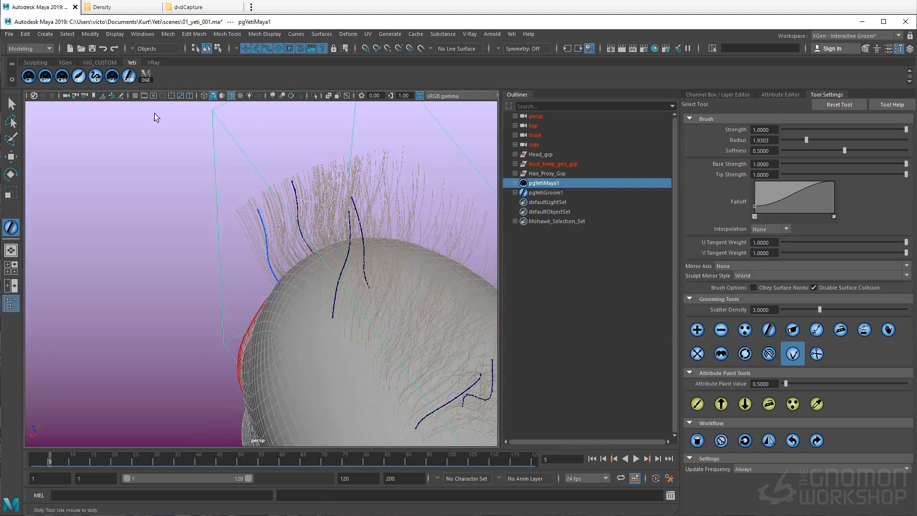
Open pgYetiMaya1's Yeti graph, switch the displayed output from comb0 to Base_GRM, and close the graph.
{"action": "left_click", "coordinate": [146, 75]}
{"action": "left_click_drag", "start_coordinate": [595, 143], "coordinate": [450, 151]}
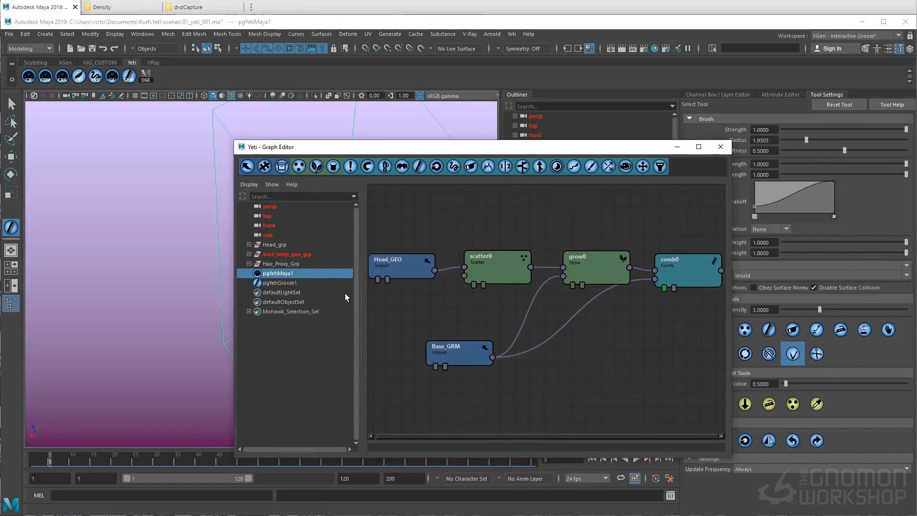
{"action": "left_click", "coordinate": [436, 366]}
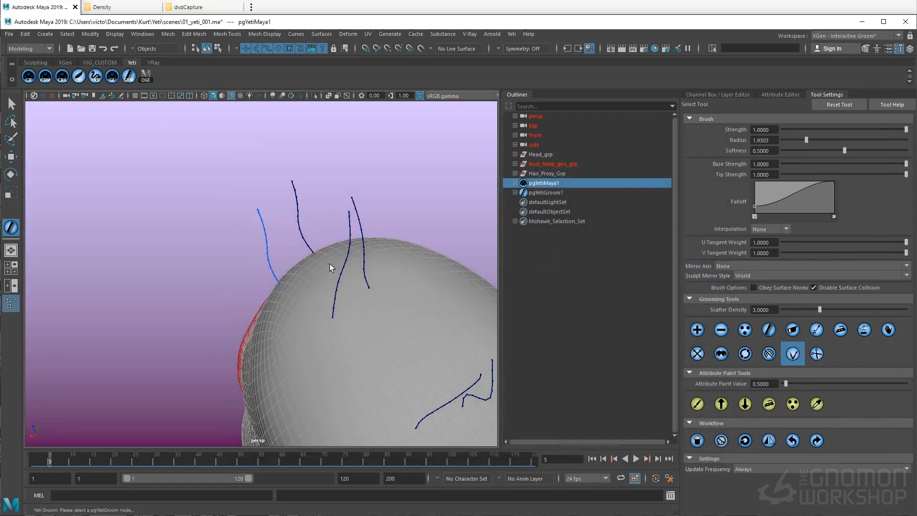
{"action": "left_click_drag", "start_coordinate": [330, 264], "coordinate": [306, 284], "text": "alt"}
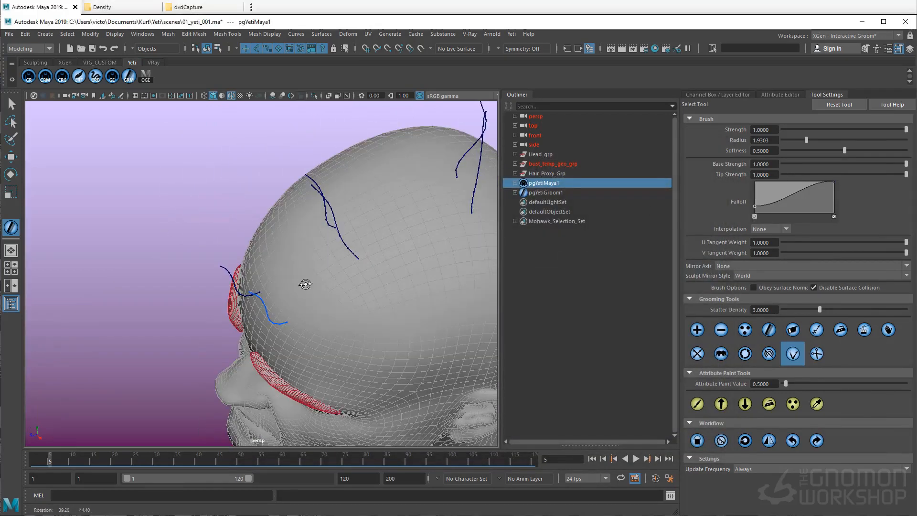
Create a display layer from pgYetiMaya1 and name it Yeti_DL.
{"action": "left_click", "coordinate": [738, 95]}
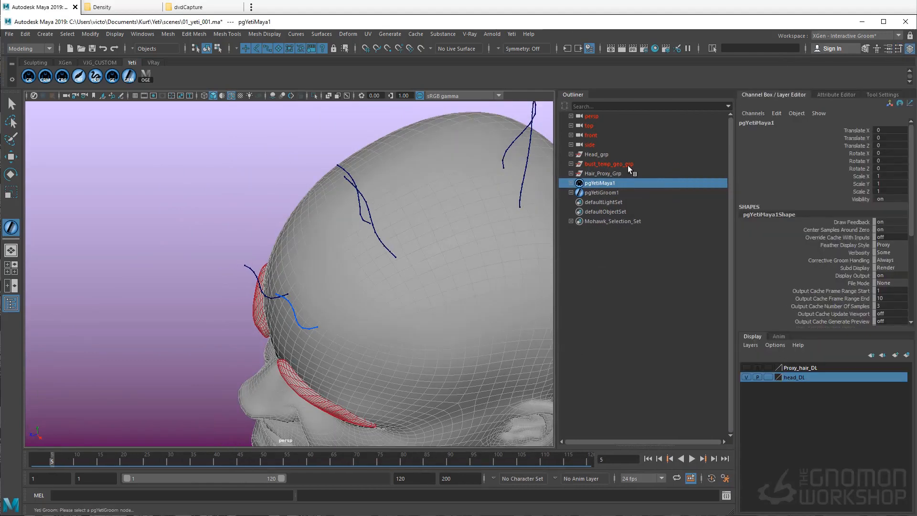
{"action": "left_click", "coordinate": [605, 192]}
{"action": "left_click", "coordinate": [605, 184]}
{"action": "left_click", "coordinate": [906, 355]}
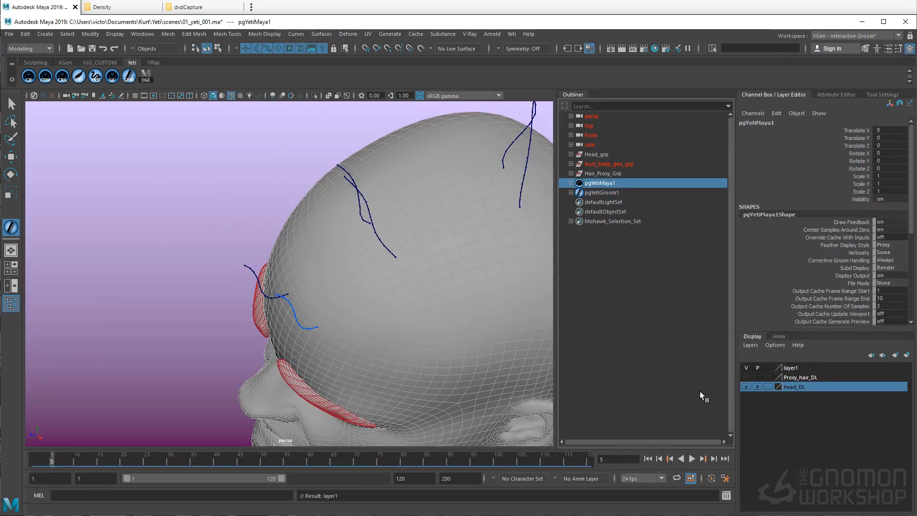
{"action": "double_click", "coordinate": [801, 369]}
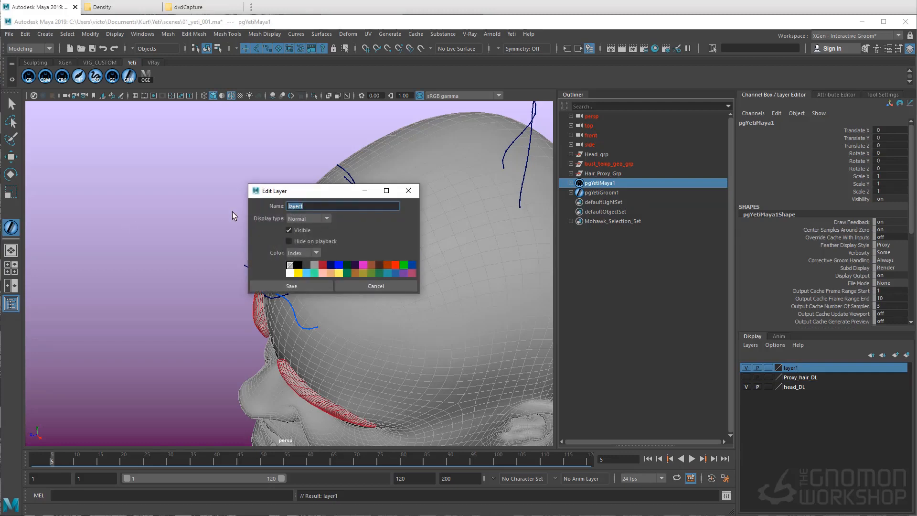
{"action": "type", "text": "Yeti_DL"}
{"action": "key", "text": "Return"}
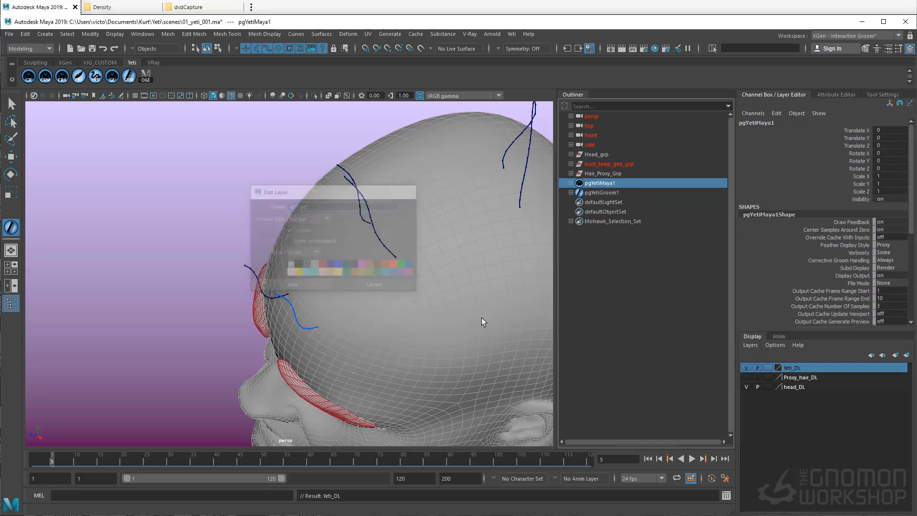
Select pgYetiGroom1, reactivate the Sculpt tool, and bend the outer-row forehead strand toward the centre, following its neighbour's side profile.
{"action": "left_click_drag", "start_coordinate": [482, 320], "coordinate": [513, 317], "text": "alt"}
{"action": "left_click_drag", "start_coordinate": [296, 229], "coordinate": [342, 287], "text": "alt"}
{"action": "left_click", "coordinate": [628, 193]}
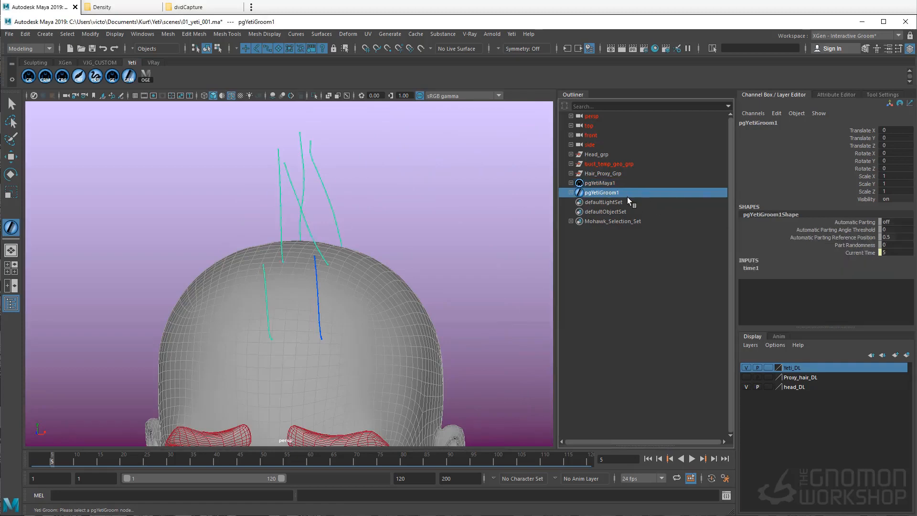
{"action": "left_click", "coordinate": [882, 94]}
{"action": "left_click", "coordinate": [793, 353]}
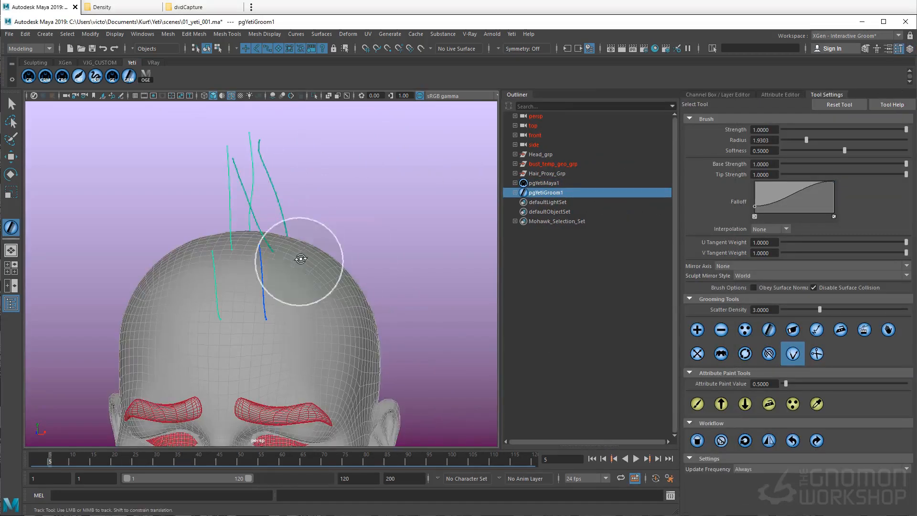
{"action": "mouse_move", "coordinate": [301, 259]}
{"action": "left_mouse_down", "text": "alt"}
{"action": "mouse_move", "coordinate": [327, 245]}
{"action": "mouse_move", "coordinate": [224, 218]}
{"action": "left_mouse_up", "text": "alt"}
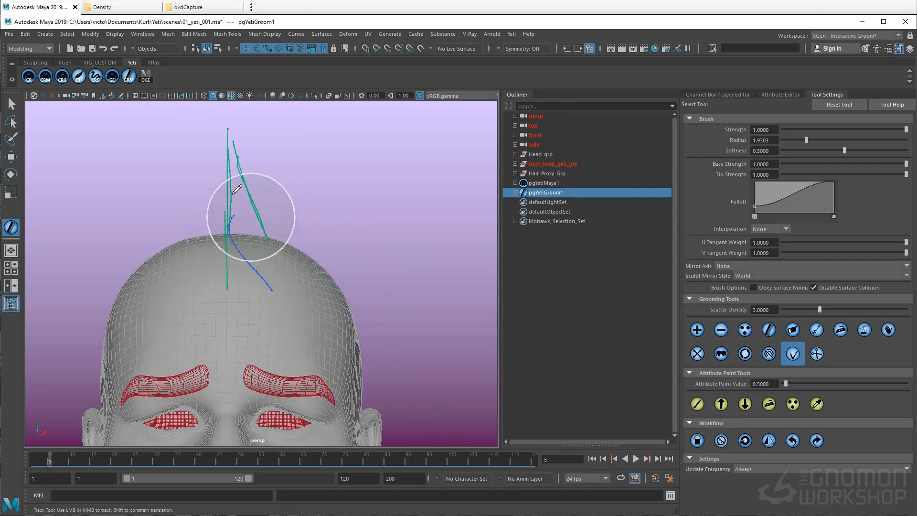
{"action": "mouse_move", "coordinate": [229, 284]}
{"action": "left_mouse_down"}
{"action": "mouse_move", "coordinate": [231, 245]}
{"action": "mouse_move", "coordinate": [206, 177]}
{"action": "mouse_move", "coordinate": [248, 278]}
{"action": "mouse_move", "coordinate": [287, 258]}
{"action": "mouse_move", "coordinate": [268, 254]}
{"action": "mouse_move", "coordinate": [273, 225]}
{"action": "left_mouse_up"}
{"action": "left_click_drag", "start_coordinate": [268, 223], "coordinate": [232, 203]}
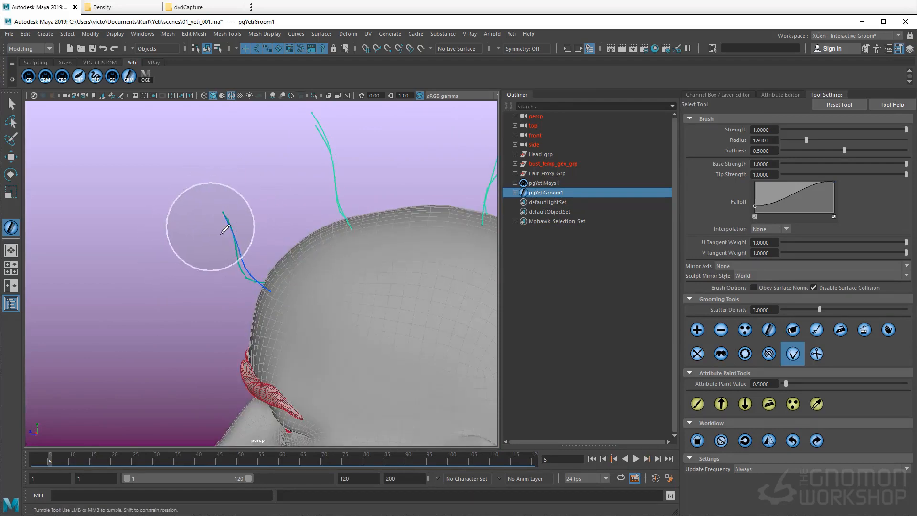
{"action": "left_click_drag", "start_coordinate": [172, 286], "coordinate": [244, 306], "text": "alt"}
{"action": "middle_click_drag", "start_coordinate": [242, 284], "coordinate": [283, 293], "text": "alt"}
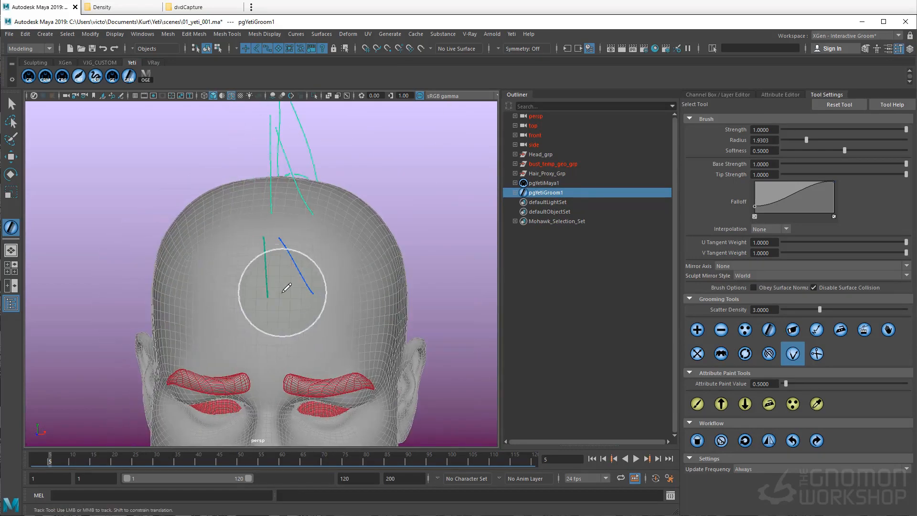
{"action": "left_click_drag", "start_coordinate": [286, 287], "coordinate": [343, 297], "text": "alt"}
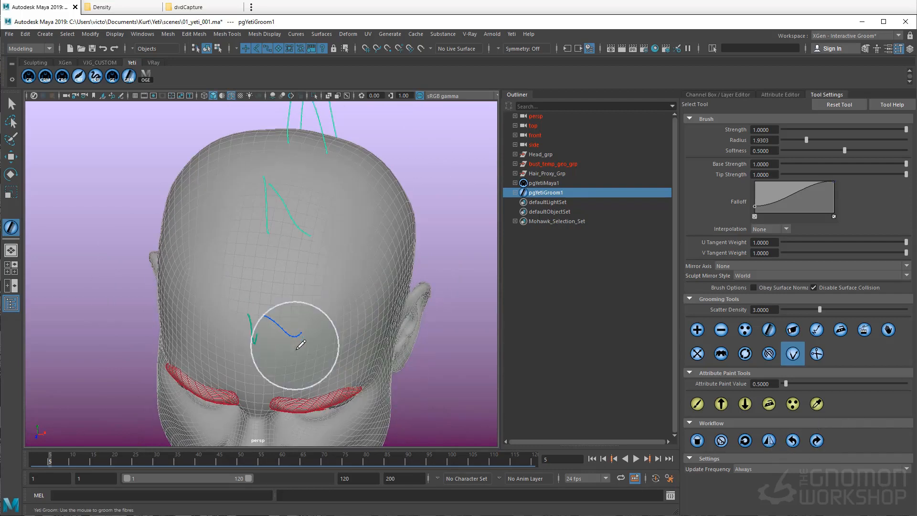
Select all outer-row guide strands from forehead to nape and mirror them to the opposite side of the head.
{"action": "left_click_drag", "start_coordinate": [343, 248], "coordinate": [217, 167], "text": "alt"}
{"action": "left_click_drag", "start_coordinate": [288, 370], "coordinate": [288, 288], "text": "alt"}
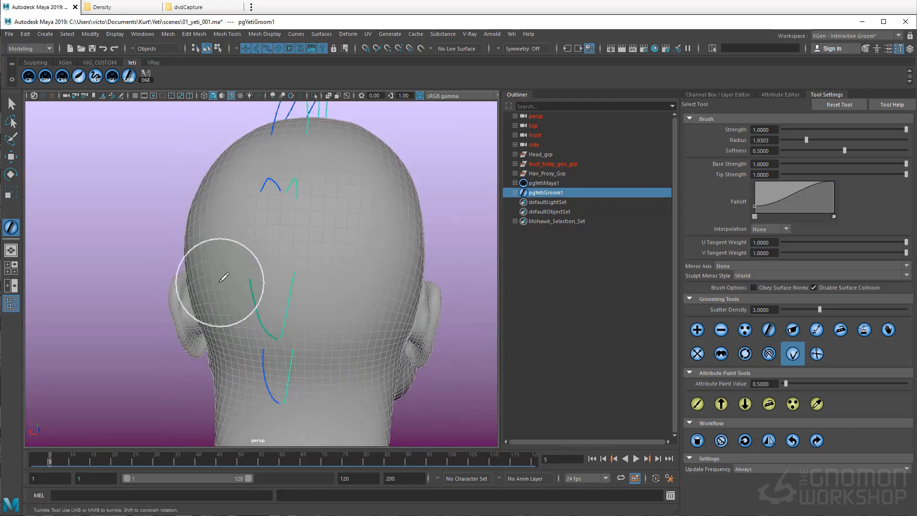
{"action": "mouse_move", "coordinate": [216, 277]}
{"action": "left_mouse_down", "text": "alt"}
{"action": "mouse_move", "coordinate": [357, 272]}
{"action": "mouse_move", "coordinate": [277, 246]}
{"action": "mouse_move", "coordinate": [301, 256]}
{"action": "mouse_move", "coordinate": [302, 326]}
{"action": "mouse_move", "coordinate": [303, 260]}
{"action": "mouse_move", "coordinate": [375, 313]}
{"action": "left_mouse_up", "text": "alt"}
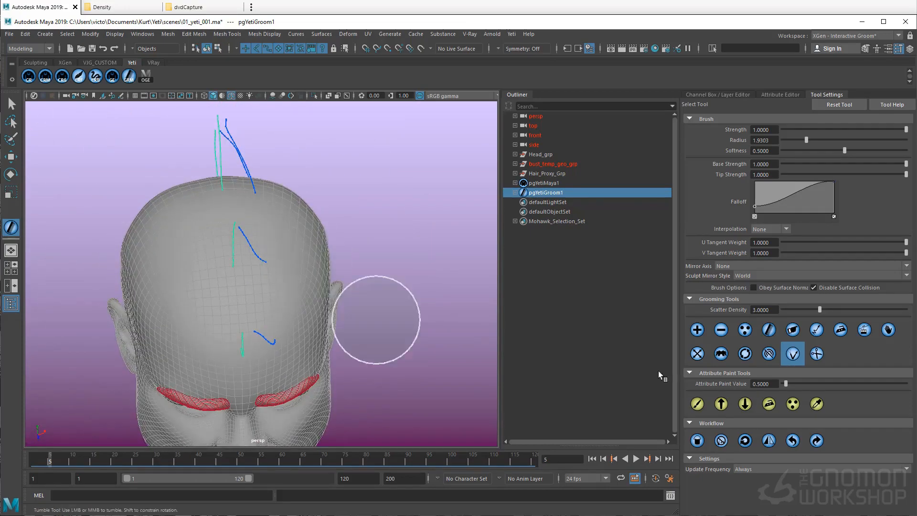
{"action": "left_click", "coordinate": [769, 440]}
{"action": "mouse_move", "coordinate": [394, 308]}
{"action": "left_mouse_down", "text": "alt"}
{"action": "mouse_move", "coordinate": [409, 280]}
{"action": "mouse_move", "coordinate": [357, 269]}
{"action": "mouse_move", "coordinate": [272, 205]}
{"action": "mouse_move", "coordinate": [297, 191]}
{"action": "mouse_move", "coordinate": [369, 271]}
{"action": "mouse_move", "coordinate": [313, 311]}
{"action": "mouse_move", "coordinate": [246, 287]}
{"action": "mouse_move", "coordinate": [318, 271]}
{"action": "left_mouse_up", "text": "alt"}
{"action": "middle_click_drag", "start_coordinate": [317, 235], "coordinate": [338, 287], "text": "alt"}
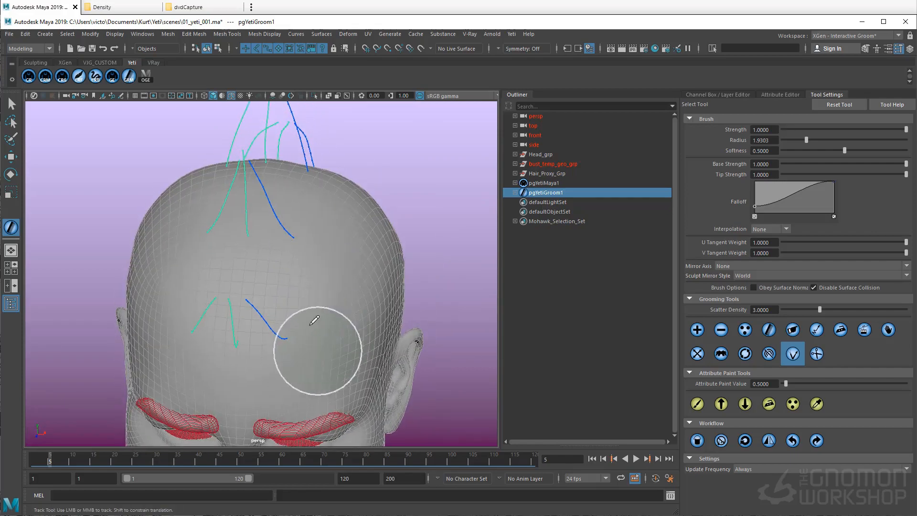
Select the two left outer-row guide strands at the back of the head and mirror them to the right side.
{"action": "left_click_drag", "start_coordinate": [342, 174], "coordinate": [253, 253], "text": "alt"}
{"action": "left_click_drag", "start_coordinate": [210, 287], "coordinate": [213, 300], "text": "alt"}
{"action": "middle_click_drag", "start_coordinate": [213, 301], "coordinate": [214, 251], "text": "alt"}
{"action": "right_click_drag", "start_coordinate": [214, 251], "coordinate": [233, 245], "text": "alt"}
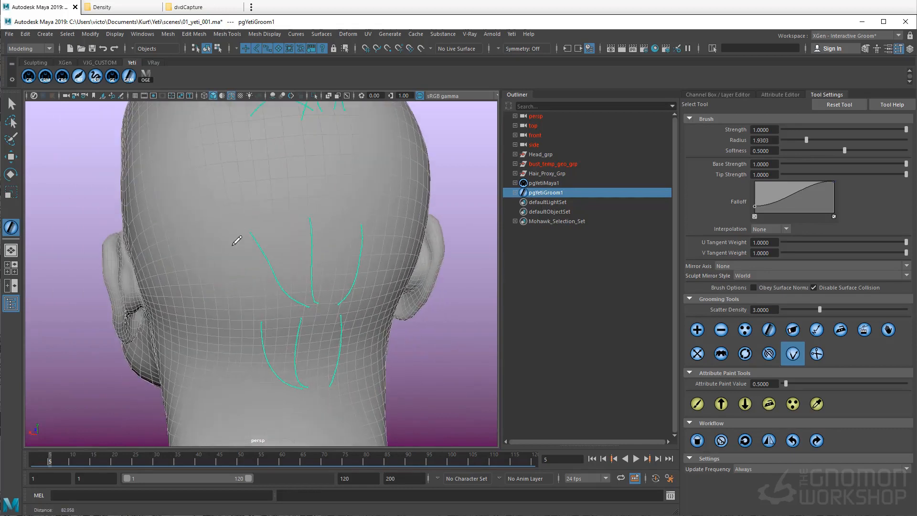
{"action": "left_click_drag", "start_coordinate": [237, 240], "coordinate": [209, 348]}
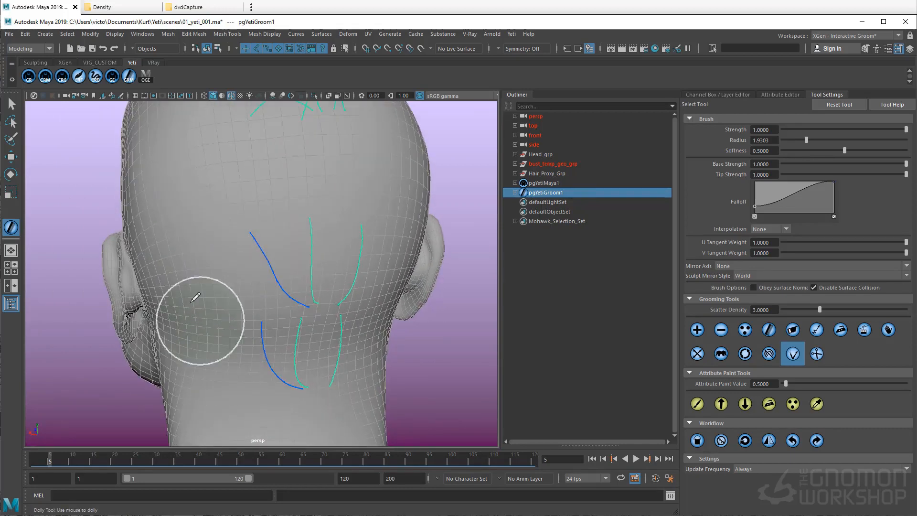
{"action": "left_click_drag", "start_coordinate": [230, 305], "coordinate": [206, 278], "text": "alt"}
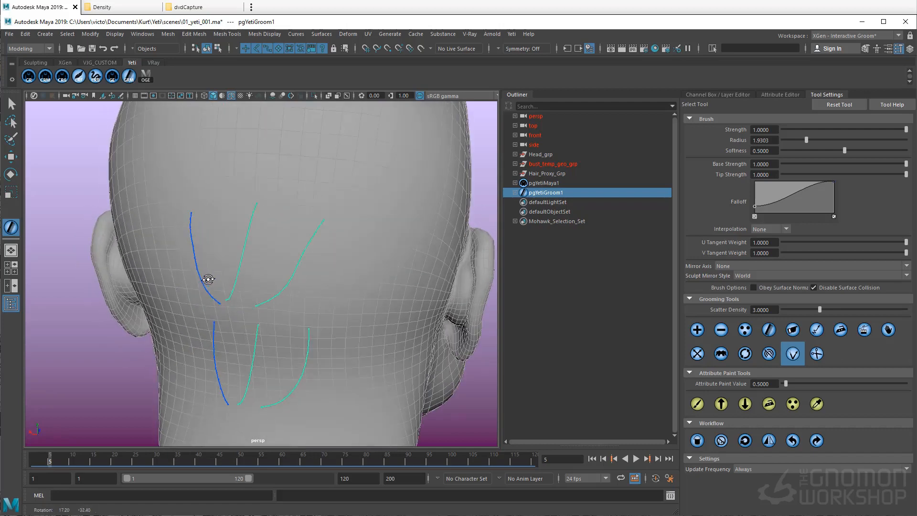
{"action": "mouse_move", "coordinate": [333, 194]}
{"action": "left_mouse_down"}
{"action": "mouse_move", "coordinate": [396, 223]}
{"action": "mouse_move", "coordinate": [370, 254]}
{"action": "left_mouse_up"}
{"action": "left_click_drag", "start_coordinate": [345, 276], "coordinate": [377, 258], "text": "alt"}
{"action": "right_click_drag", "start_coordinate": [377, 258], "coordinate": [355, 261], "text": "alt"}
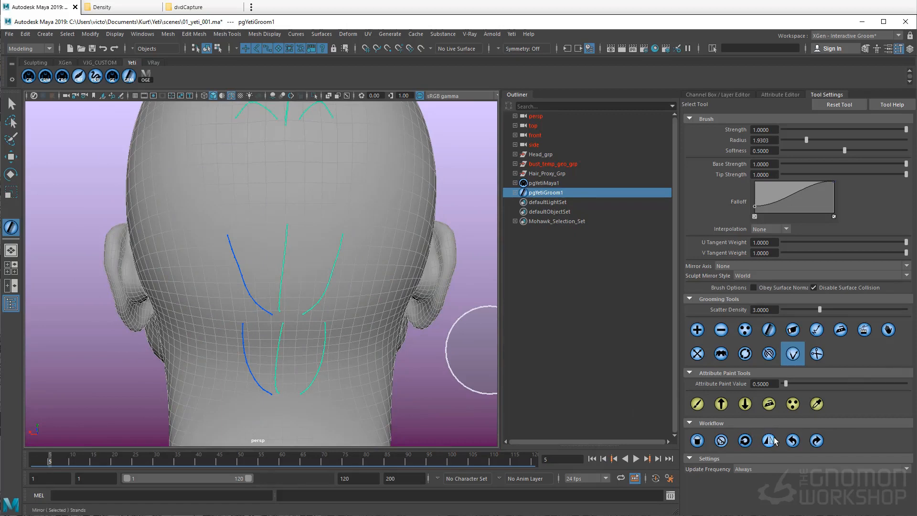
Move the right outer-row strands at the back of the head aside, and remove them together with their overlapping duplicates.
{"action": "mouse_move", "coordinate": [364, 277]}
{"action": "left_mouse_down", "text": "alt"}
{"action": "mouse_move", "coordinate": [344, 290]}
{"action": "mouse_move", "coordinate": [337, 258]}
{"action": "left_mouse_up", "text": "alt"}
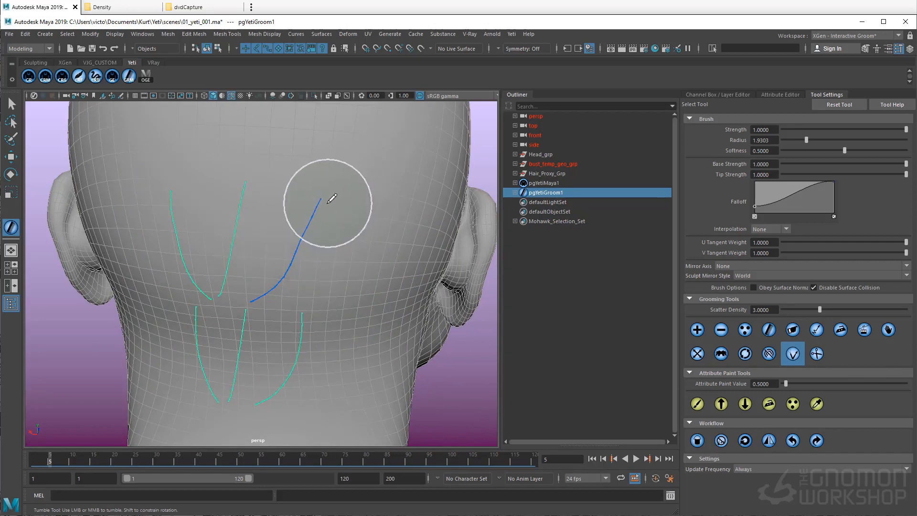
{"action": "left_click", "coordinate": [891, 329]}
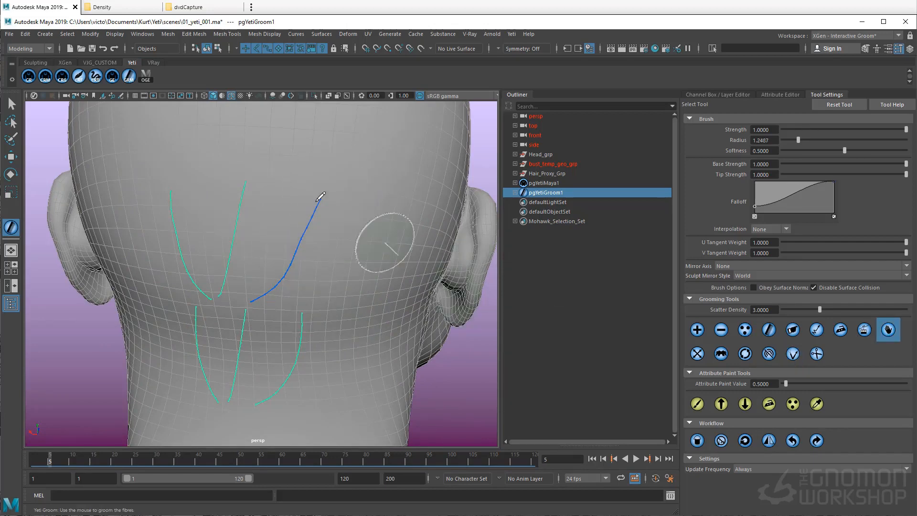
{"action": "mouse_move", "coordinate": [317, 195]}
{"action": "left_mouse_down"}
{"action": "mouse_move", "coordinate": [335, 198]}
{"action": "mouse_move", "coordinate": [286, 162]}
{"action": "mouse_move", "coordinate": [399, 209]}
{"action": "mouse_move", "coordinate": [344, 225]}
{"action": "mouse_move", "coordinate": [395, 204]}
{"action": "left_mouse_up"}
{"action": "mouse_move", "coordinate": [316, 270]}
{"action": "left_mouse_down", "text": "alt"}
{"action": "mouse_move", "coordinate": [326, 260]}
{"action": "mouse_move", "coordinate": [320, 289]}
{"action": "mouse_move", "coordinate": [350, 316]}
{"action": "mouse_move", "coordinate": [333, 280]}
{"action": "mouse_move", "coordinate": [314, 307]}
{"action": "mouse_move", "coordinate": [311, 281]}
{"action": "mouse_move", "coordinate": [348, 289]}
{"action": "mouse_move", "coordinate": [335, 310]}
{"action": "left_mouse_up", "text": "alt"}
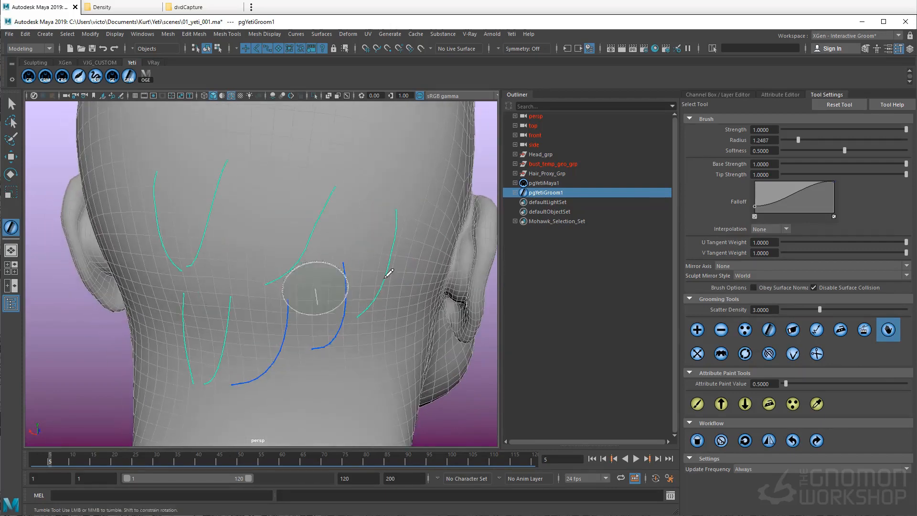
{"action": "left_click", "coordinate": [720, 329]}
{"action": "left_click", "coordinate": [345, 337]}
{"action": "left_click", "coordinate": [395, 233]}
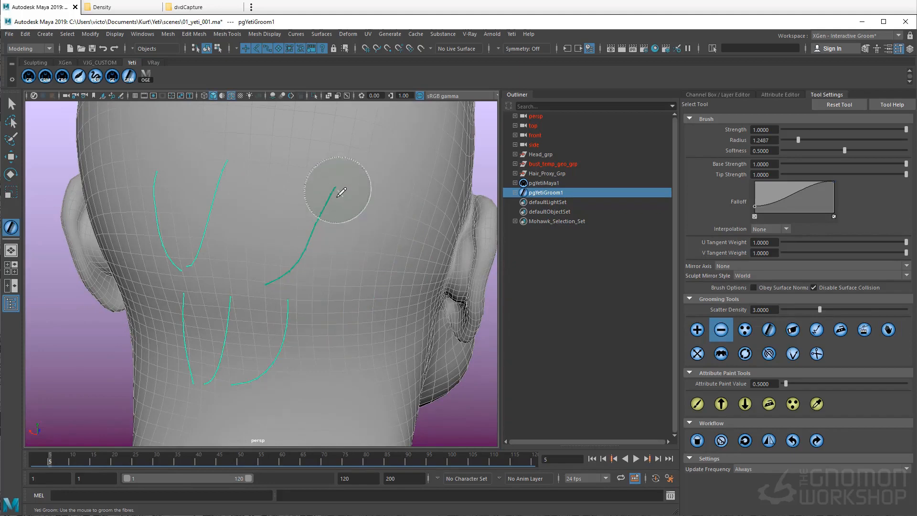
{"action": "left_click_drag", "start_coordinate": [319, 272], "coordinate": [503, 347], "text": "alt"}
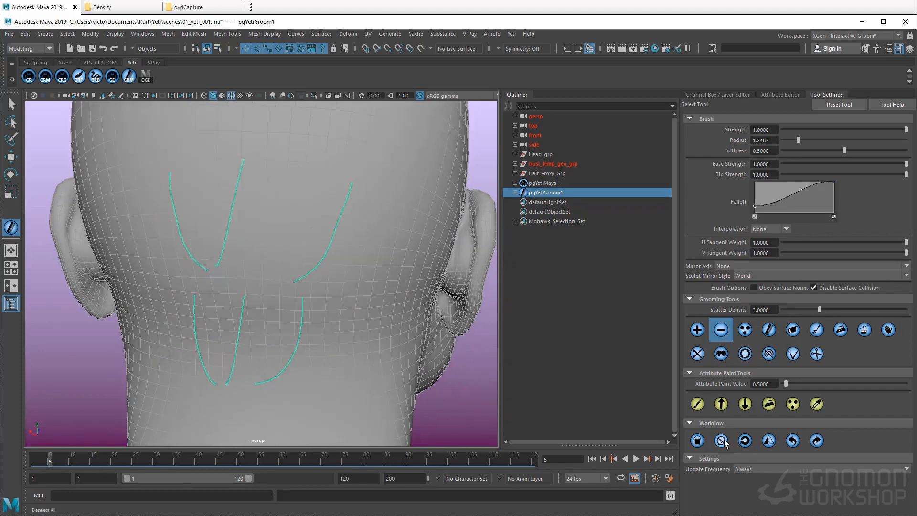
{"action": "mouse_move", "coordinate": [313, 301]}
{"action": "left_mouse_down", "text": "alt"}
{"action": "mouse_move", "coordinate": [272, 280]}
{"action": "mouse_move", "coordinate": [205, 285]}
{"action": "mouse_move", "coordinate": [383, 271]}
{"action": "left_mouse_up", "text": "alt"}
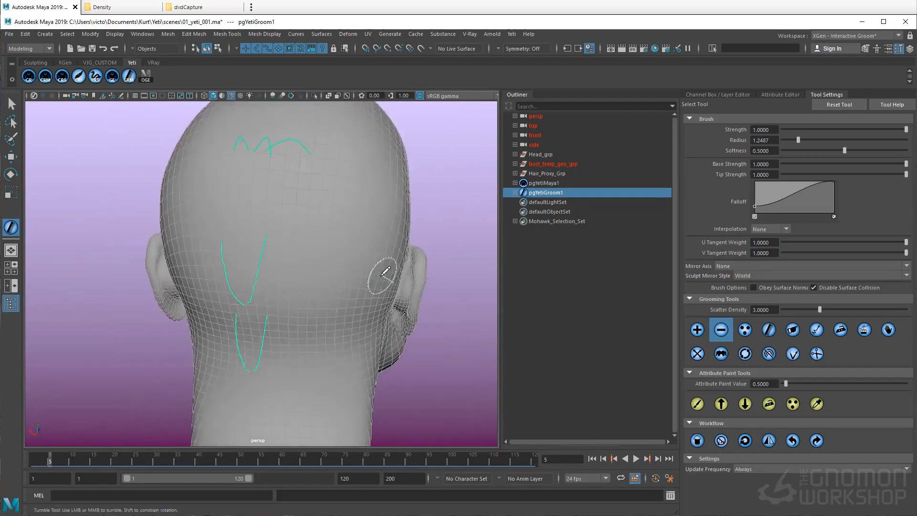
Reselect the two left outer-row strands at the nape and back of the head and mirror them across the centre once more.
{"action": "scroll", "coordinate": [382, 271], "scroll_direction": "up", "scroll_amount": 3}
{"action": "left_click_drag", "start_coordinate": [241, 220], "coordinate": [239, 314]}
{"action": "left_click", "coordinate": [792, 353]}
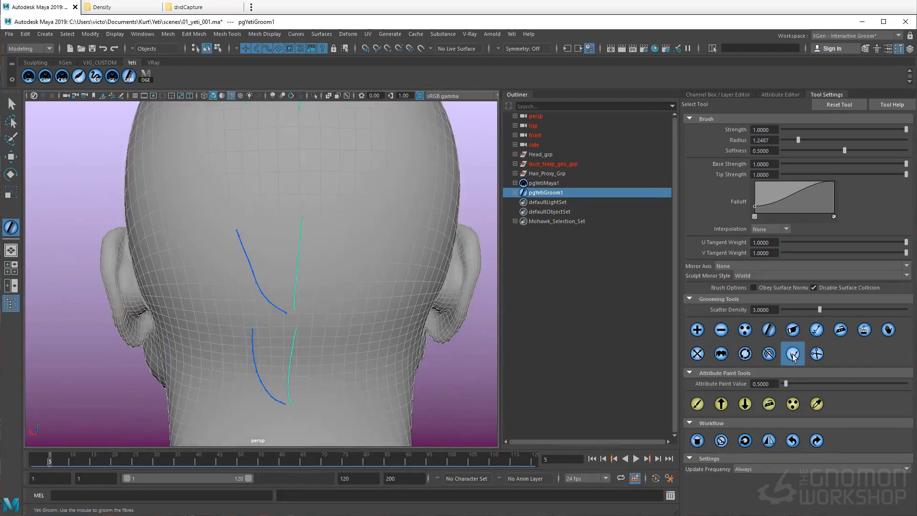
{"action": "scroll", "coordinate": [232, 225], "scroll_direction": "down", "scroll_amount": 3}
{"action": "left_click_drag", "start_coordinate": [232, 225], "coordinate": [313, 246], "text": "alt"}
Open pgYetiMaya1's Yeti graph, switch the displayed output from Base_GRM to comb0, and close the graph.
{"action": "left_click", "coordinate": [549, 183]}
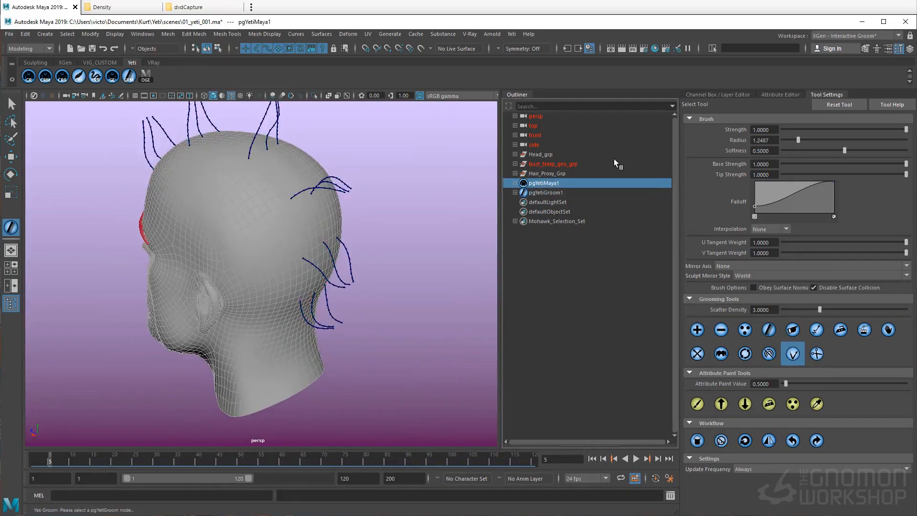
{"action": "left_click", "coordinate": [150, 76]}
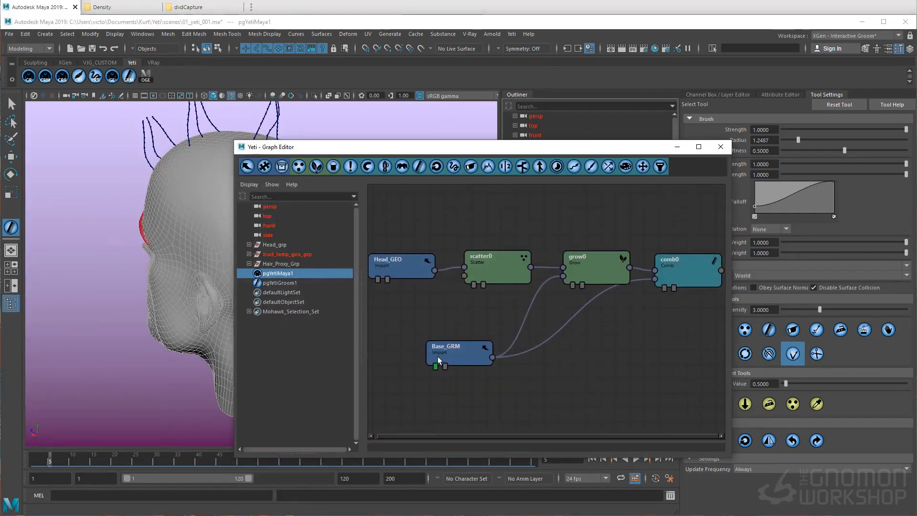
{"action": "left_click", "coordinate": [663, 287]}
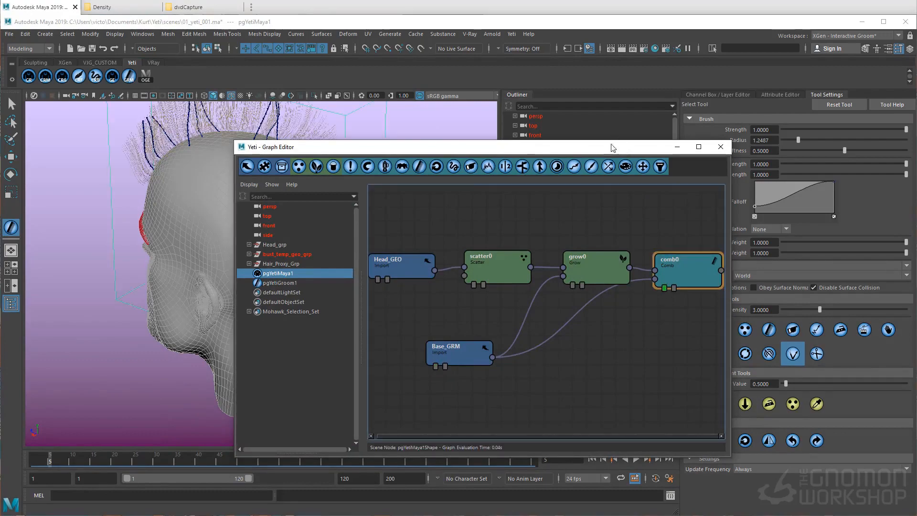
{"action": "left_click_drag", "start_coordinate": [612, 147], "coordinate": [786, 147]}
Examine the generated mohawk fur from the front, sides and top to judge its coverage between the guide rows.
{"action": "left_click_drag", "start_coordinate": [248, 205], "coordinate": [232, 256], "text": "alt"}
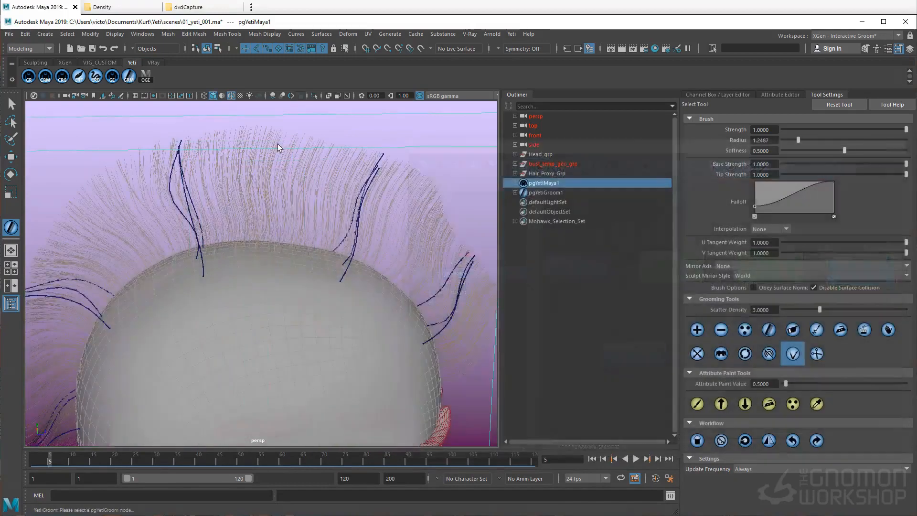
{"action": "left_click_drag", "start_coordinate": [278, 143], "coordinate": [268, 176], "text": "alt"}
{"action": "middle_click_drag", "start_coordinate": [269, 176], "coordinate": [241, 218], "text": "alt"}
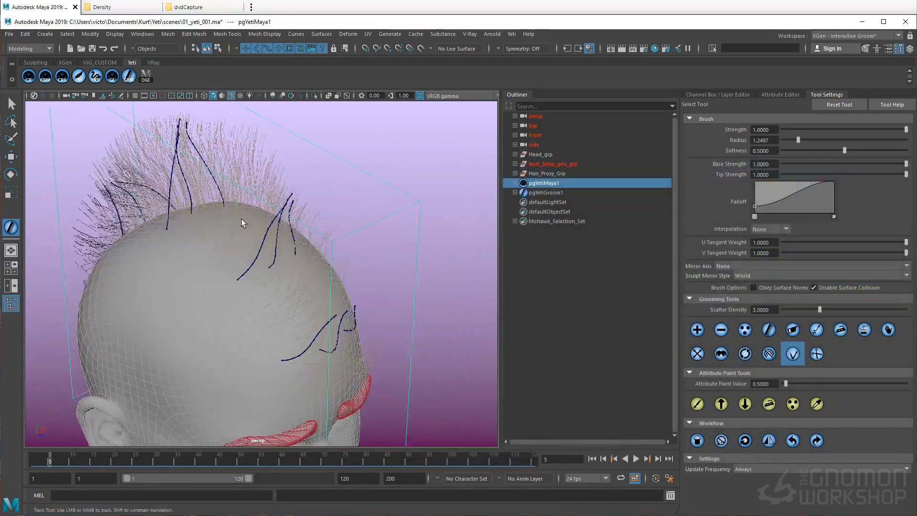
{"action": "left_click_drag", "start_coordinate": [242, 219], "coordinate": [225, 256], "text": "alt"}
{"action": "right_click_drag", "start_coordinate": [225, 256], "coordinate": [233, 282], "text": "alt"}
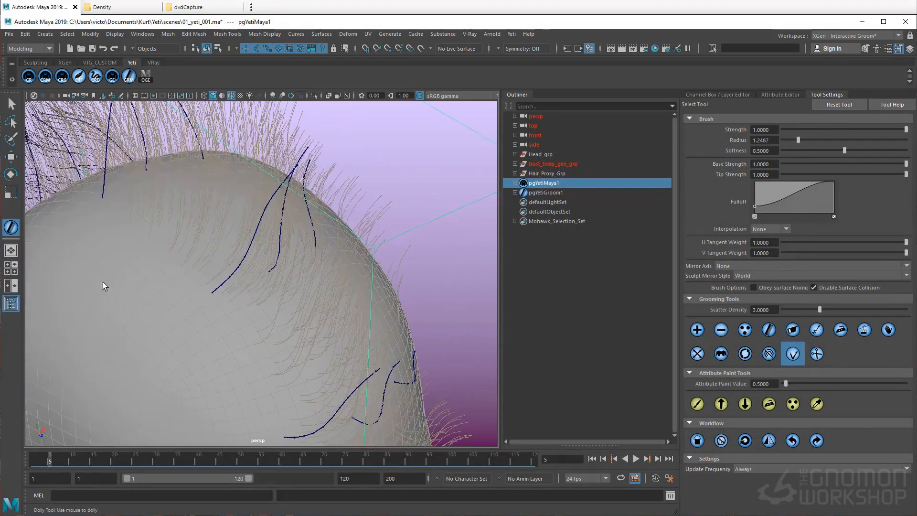
{"action": "left_click_drag", "start_coordinate": [102, 282], "coordinate": [307, 300], "text": "alt"}
{"action": "right_click_drag", "start_coordinate": [307, 301], "coordinate": [167, 303], "text": "alt"}
{"action": "middle_click_drag", "start_coordinate": [167, 304], "coordinate": [162, 294], "text": "alt"}
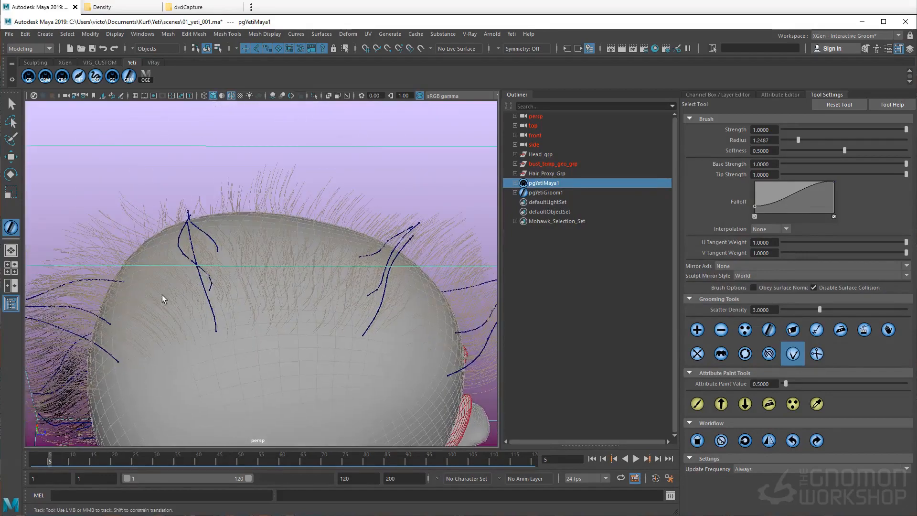
{"action": "left_click_drag", "start_coordinate": [258, 326], "coordinate": [200, 148], "text": "alt"}
{"action": "middle_click_drag", "start_coordinate": [200, 148], "coordinate": [221, 168], "text": "alt"}
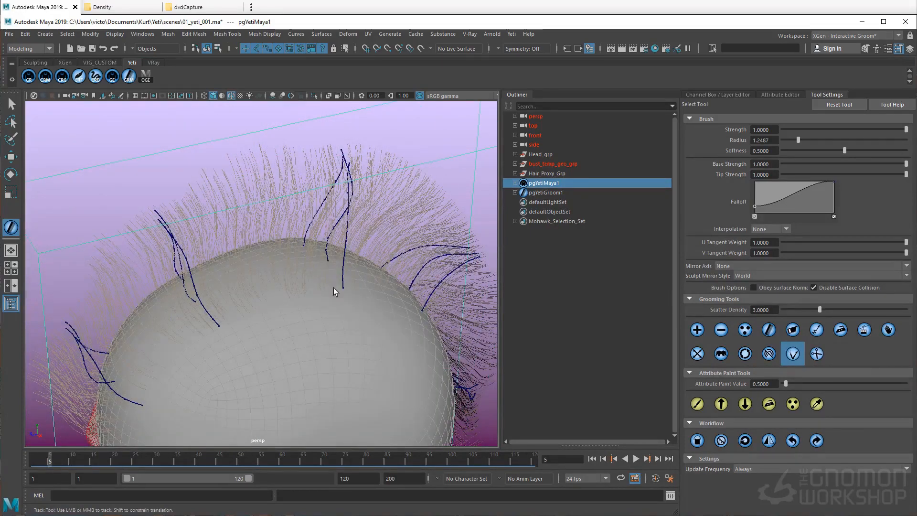
{"action": "left_click_drag", "start_coordinate": [333, 287], "coordinate": [268, 180], "text": "alt"}
{"action": "left_click_drag", "start_coordinate": [245, 284], "coordinate": [291, 266], "text": "alt"}
Select pgYetiGroom1 and add a row of three guide strands on top of the head, midway across the gap between existing rows.
{"action": "left_click", "coordinate": [697, 329]}
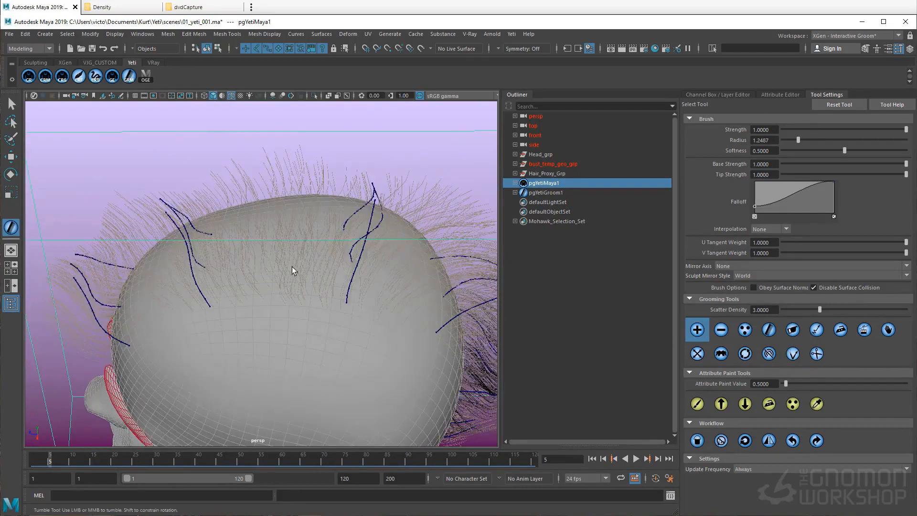
{"action": "left_click", "coordinate": [554, 193]}
{"action": "left_click_drag", "start_coordinate": [296, 335], "coordinate": [282, 251], "text": "alt"}
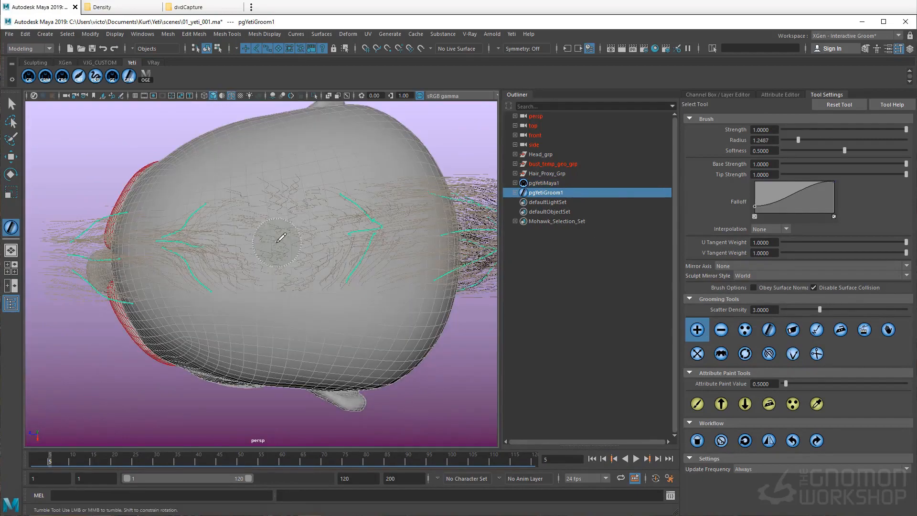
{"action": "mouse_move", "coordinate": [289, 305]}
{"action": "left_mouse_down", "text": "alt"}
{"action": "mouse_move", "coordinate": [280, 289]}
{"action": "mouse_move", "coordinate": [301, 337]}
{"action": "mouse_move", "coordinate": [352, 327]}
{"action": "mouse_move", "coordinate": [272, 288]}
{"action": "mouse_move", "coordinate": [297, 238]}
{"action": "mouse_move", "coordinate": [266, 279]}
{"action": "mouse_move", "coordinate": [255, 192]}
{"action": "mouse_move", "coordinate": [235, 239]}
{"action": "mouse_move", "coordinate": [187, 256]}
{"action": "mouse_move", "coordinate": [301, 279]}
{"action": "left_mouse_up", "text": "alt"}
{"action": "mouse_move", "coordinate": [230, 290]}
{"action": "left_mouse_down", "text": "alt"}
{"action": "mouse_move", "coordinate": [342, 268]}
{"action": "mouse_move", "coordinate": [136, 259]}
{"action": "mouse_move", "coordinate": [153, 252]}
{"action": "mouse_move", "coordinate": [342, 274]}
{"action": "left_mouse_up", "text": "alt"}
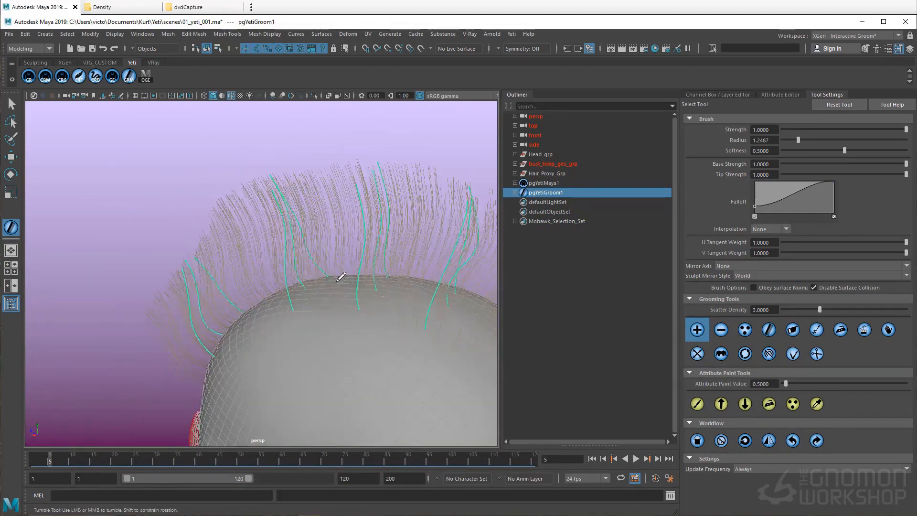
Sculpt the left outer strand of the added row toward the mohawk's centre, following the side profile of its neighbours.
{"action": "middle_click_drag", "start_coordinate": [342, 274], "coordinate": [290, 333], "text": "alt"}
{"action": "mouse_move", "coordinate": [322, 321]}
{"action": "left_mouse_down", "text": "alt"}
{"action": "mouse_move", "coordinate": [259, 333]}
{"action": "mouse_move", "coordinate": [235, 307]}
{"action": "mouse_move", "coordinate": [334, 301]}
{"action": "left_mouse_up", "text": "alt"}
{"action": "left_click", "coordinate": [792, 353]}
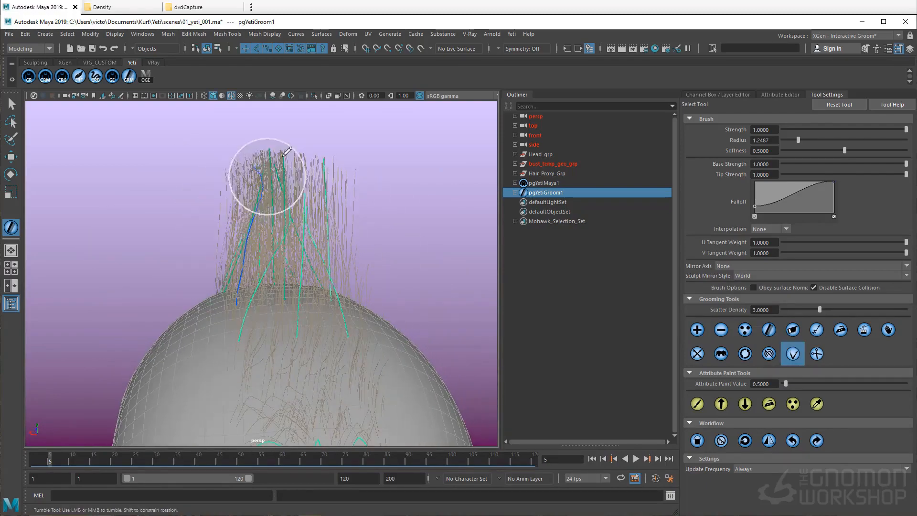
{"action": "left_click_drag", "start_coordinate": [182, 271], "coordinate": [229, 288], "text": "alt"}
{"action": "mouse_move", "coordinate": [269, 229]}
{"action": "left_mouse_down", "text": "alt"}
{"action": "mouse_move", "coordinate": [374, 274]}
{"action": "mouse_move", "coordinate": [342, 232]}
{"action": "mouse_move", "coordinate": [278, 228]}
{"action": "left_mouse_up", "text": "alt"}
{"action": "left_click_drag", "start_coordinate": [304, 136], "coordinate": [290, 198], "text": "alt"}
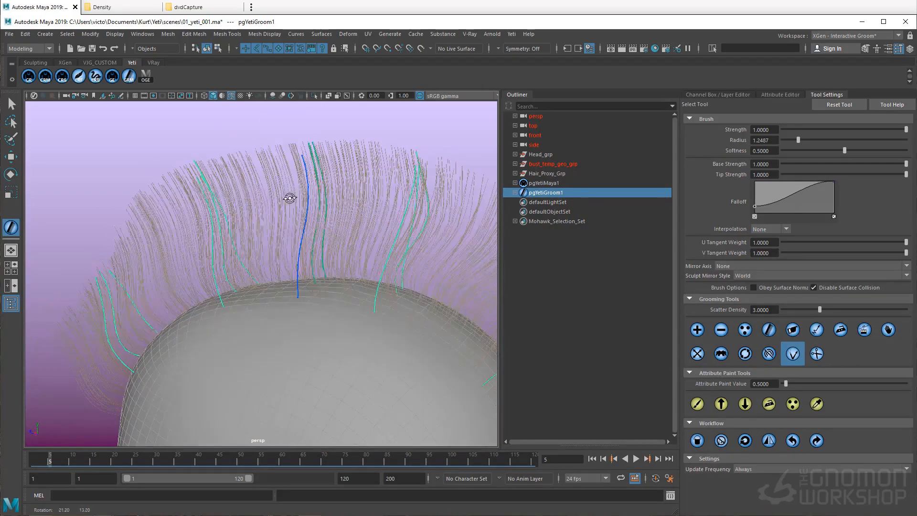
{"action": "left_click_drag", "start_coordinate": [364, 213], "coordinate": [288, 350], "text": "alt"}
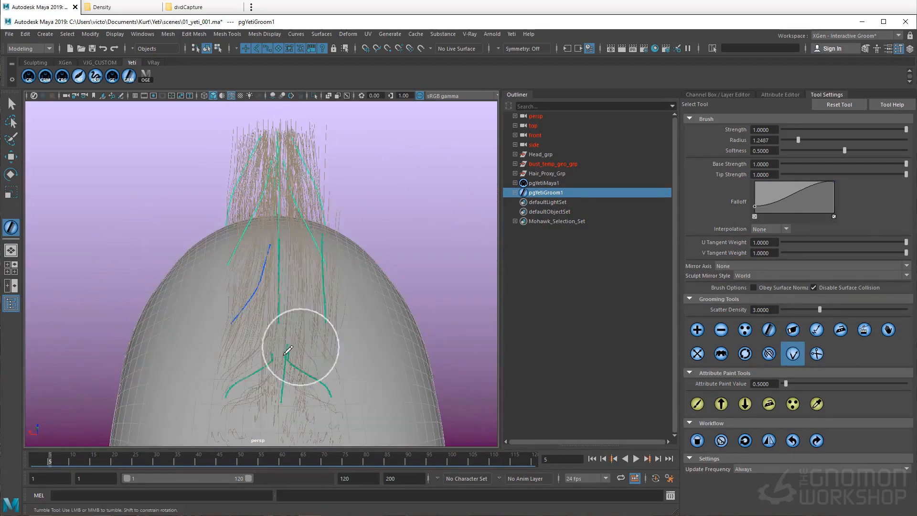
{"action": "mouse_move", "coordinate": [298, 314]}
{"action": "left_mouse_down"}
{"action": "mouse_move", "coordinate": [287, 254]}
{"action": "mouse_move", "coordinate": [316, 230]}
{"action": "left_mouse_up"}
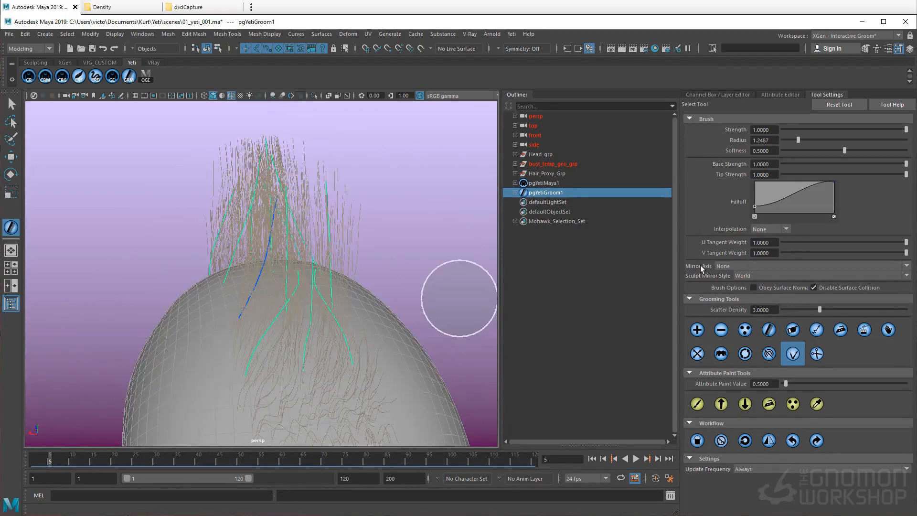
Set the Mirror Axis to X and sculpt both outer strands of the row in front of the added one toward the centre.
{"action": "left_click", "coordinate": [727, 266]}
{"action": "left_click", "coordinate": [704, 282]}
{"action": "mouse_move", "coordinate": [239, 231]}
{"action": "left_mouse_down", "text": "alt"}
{"action": "mouse_move", "coordinate": [323, 233]}
{"action": "mouse_move", "coordinate": [255, 339]}
{"action": "mouse_move", "coordinate": [277, 242]}
{"action": "mouse_move", "coordinate": [256, 328]}
{"action": "mouse_move", "coordinate": [263, 287]}
{"action": "mouse_move", "coordinate": [223, 249]}
{"action": "mouse_move", "coordinate": [284, 286]}
{"action": "mouse_move", "coordinate": [285, 250]}
{"action": "mouse_move", "coordinate": [289, 305]}
{"action": "mouse_move", "coordinate": [251, 222]}
{"action": "left_mouse_up", "text": "alt"}
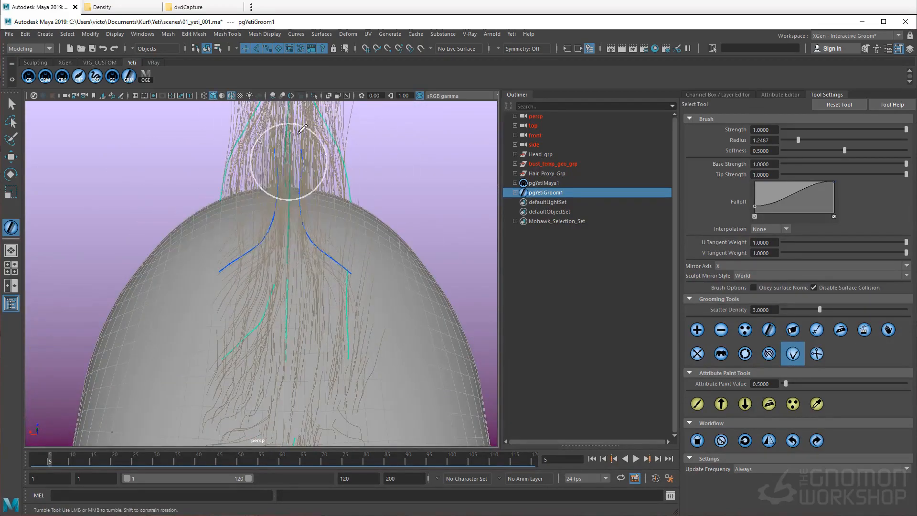
{"action": "left_click_drag", "start_coordinate": [302, 129], "coordinate": [297, 265], "text": "alt"}
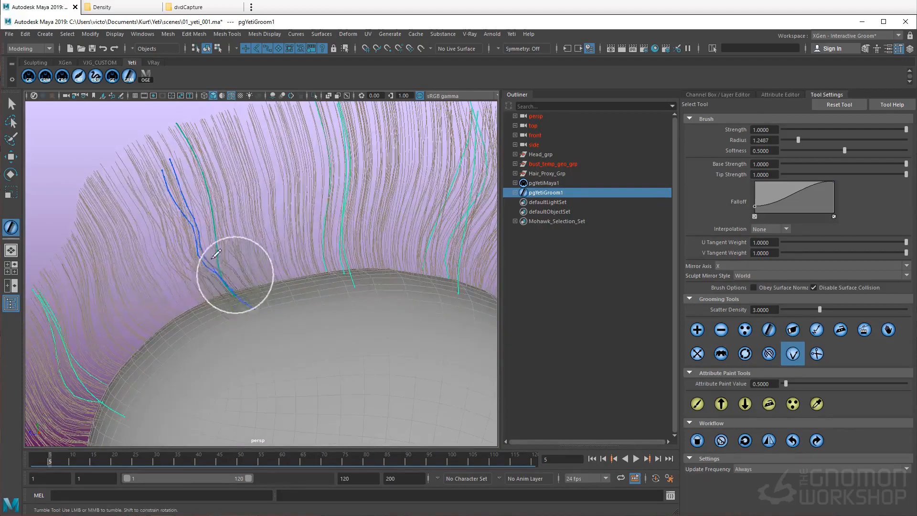
{"action": "mouse_move", "coordinate": [215, 254]}
{"action": "left_mouse_down", "text": "alt"}
{"action": "mouse_move", "coordinate": [262, 253]}
{"action": "mouse_move", "coordinate": [193, 259]}
{"action": "mouse_move", "coordinate": [147, 290]}
{"action": "mouse_move", "coordinate": [139, 334]}
{"action": "mouse_move", "coordinate": [145, 279]}
{"action": "mouse_move", "coordinate": [157, 272]}
{"action": "left_mouse_up", "text": "alt"}
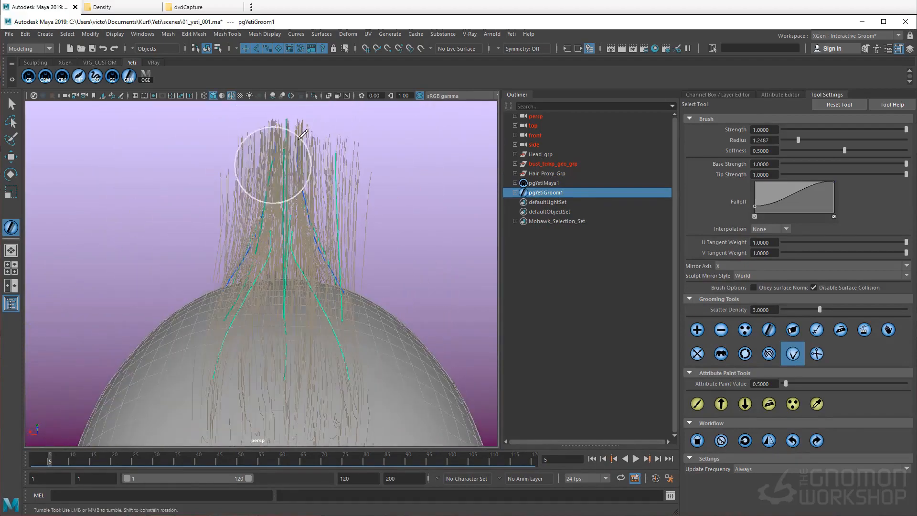
{"action": "left_click_drag", "start_coordinate": [286, 121], "coordinate": [291, 183], "text": "alt"}
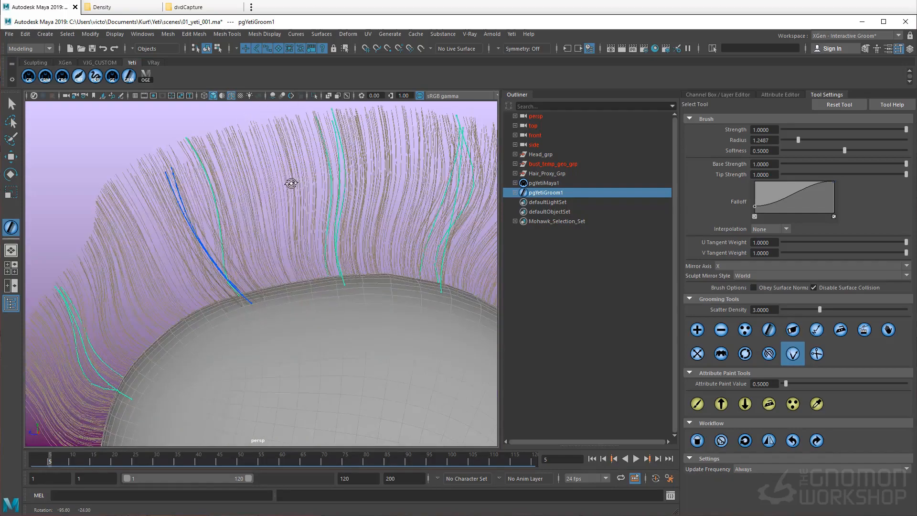
Raise and smooth the same two outer strands so their side profile follows the row's centre strand.
{"action": "left_click_drag", "start_coordinate": [188, 285], "coordinate": [194, 153]}
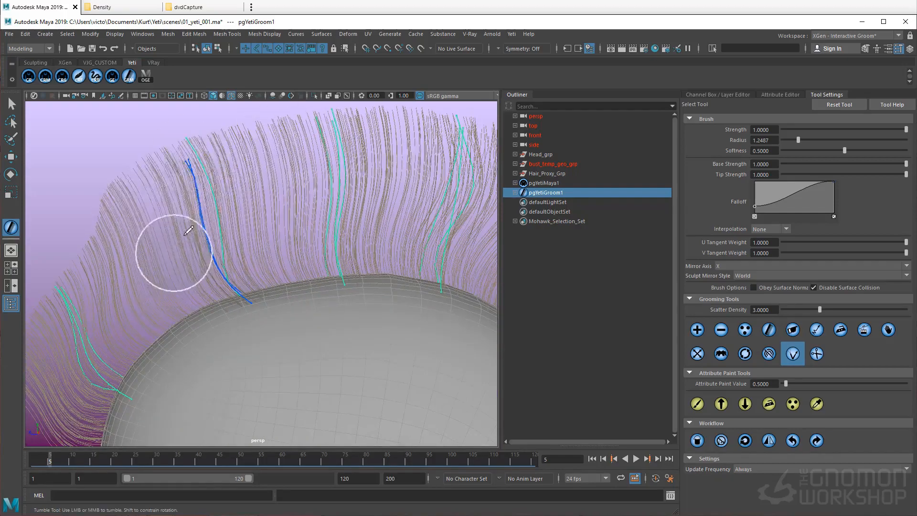
{"action": "left_click_drag", "start_coordinate": [185, 234], "coordinate": [192, 157]}
{"action": "left_click_drag", "start_coordinate": [198, 300], "coordinate": [194, 161]}
{"action": "mouse_move", "coordinate": [206, 225]}
{"action": "left_mouse_down", "text": "alt"}
{"action": "mouse_move", "coordinate": [324, 237]}
{"action": "mouse_move", "coordinate": [305, 240]}
{"action": "left_mouse_up", "text": "alt"}
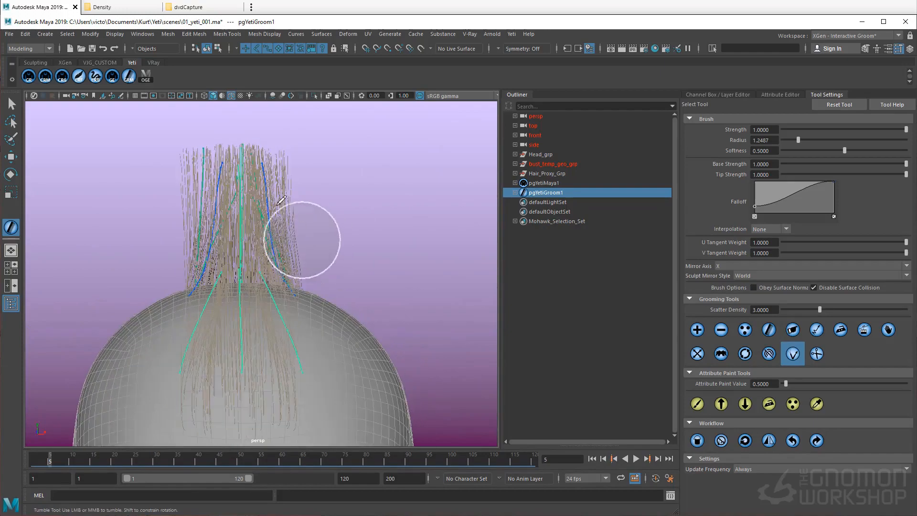
{"action": "left_click_drag", "start_coordinate": [244, 268], "coordinate": [245, 147]}
Try to sculpt and straighten the uneven pair of outer strands on the upper back of the head.
{"action": "mouse_move", "coordinate": [245, 191]}
{"action": "left_mouse_down", "text": "alt"}
{"action": "mouse_move", "coordinate": [266, 305]}
{"action": "mouse_move", "coordinate": [313, 301]}
{"action": "mouse_move", "coordinate": [328, 331]}
{"action": "mouse_move", "coordinate": [333, 302]}
{"action": "mouse_move", "coordinate": [320, 286]}
{"action": "mouse_move", "coordinate": [353, 301]}
{"action": "mouse_move", "coordinate": [318, 296]}
{"action": "mouse_move", "coordinate": [358, 352]}
{"action": "mouse_move", "coordinate": [254, 321]}
{"action": "mouse_move", "coordinate": [228, 248]}
{"action": "mouse_move", "coordinate": [248, 266]}
{"action": "mouse_move", "coordinate": [337, 272]}
{"action": "mouse_move", "coordinate": [424, 237]}
{"action": "mouse_move", "coordinate": [329, 289]}
{"action": "mouse_move", "coordinate": [354, 273]}
{"action": "mouse_move", "coordinate": [311, 286]}
{"action": "mouse_move", "coordinate": [335, 245]}
{"action": "mouse_move", "coordinate": [353, 248]}
{"action": "left_mouse_up", "text": "alt"}
{"action": "left_click", "coordinate": [769, 329]}
{"action": "middle_click_drag", "start_coordinate": [353, 248], "coordinate": [337, 263], "text": "alt"}
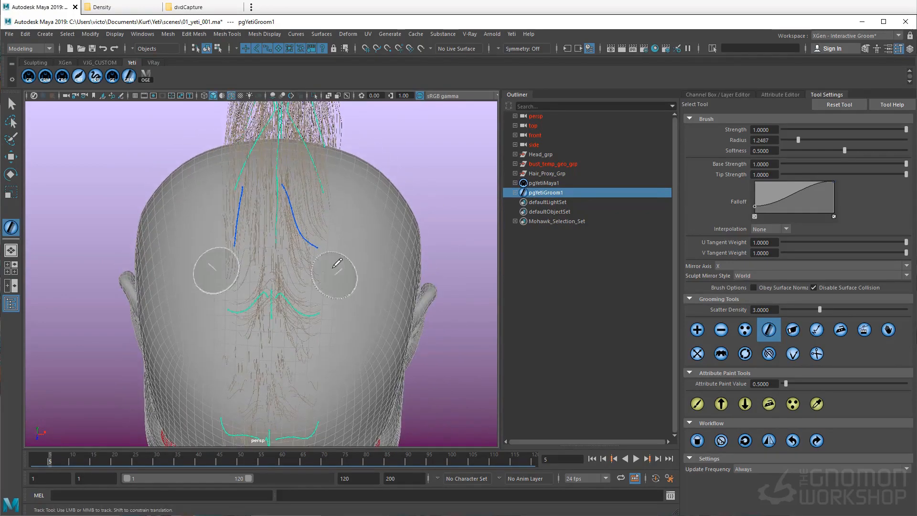
{"action": "left_click_drag", "start_coordinate": [330, 247], "coordinate": [330, 261], "text": "alt"}
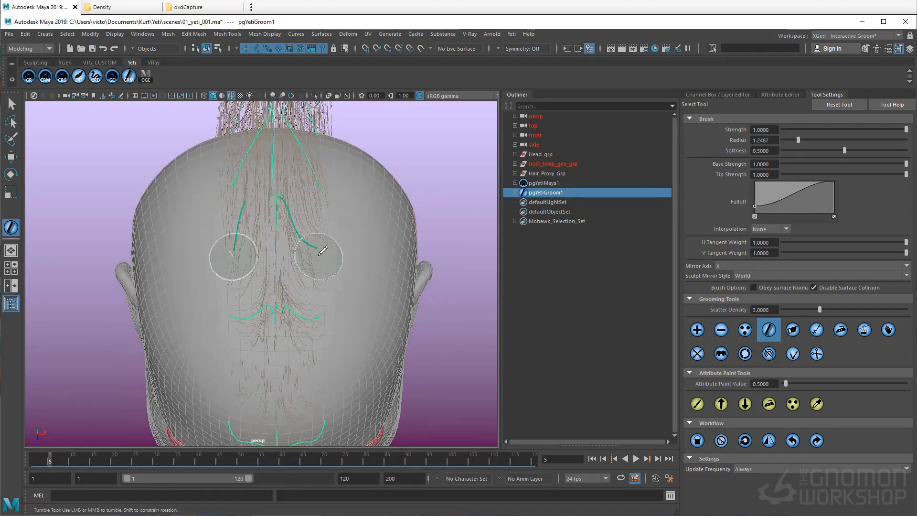
{"action": "left_click", "coordinate": [820, 336]}
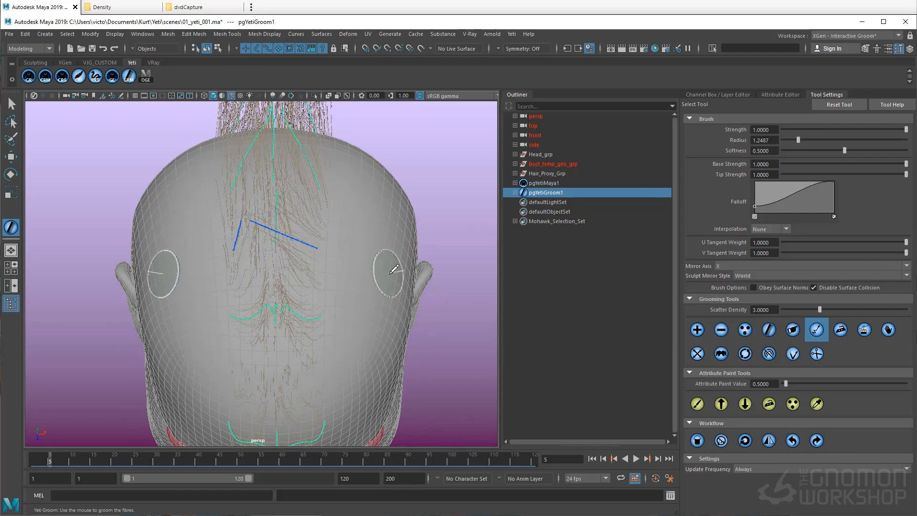
{"action": "key", "text": "ctrl+z"}
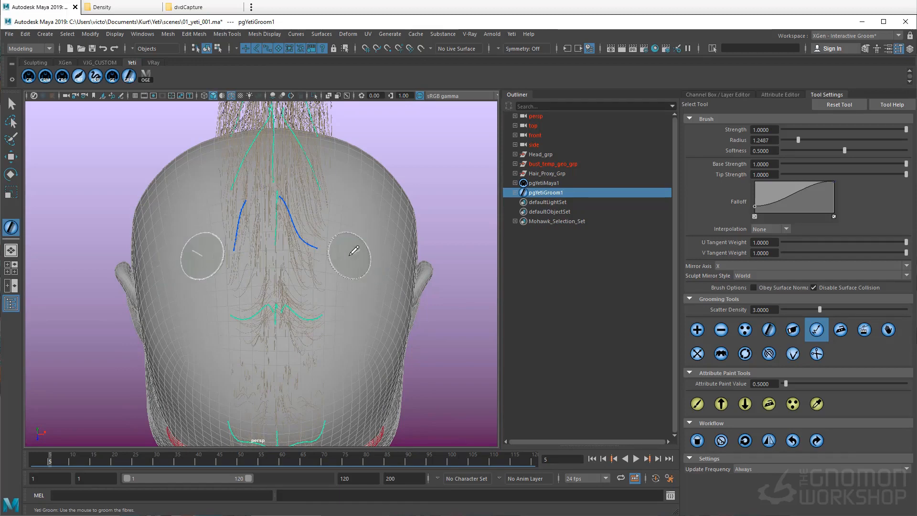
Remove the uneven outer strands on the upper back of the head and add a new mirrored pair in their place.
{"action": "left_click", "coordinate": [722, 331]}
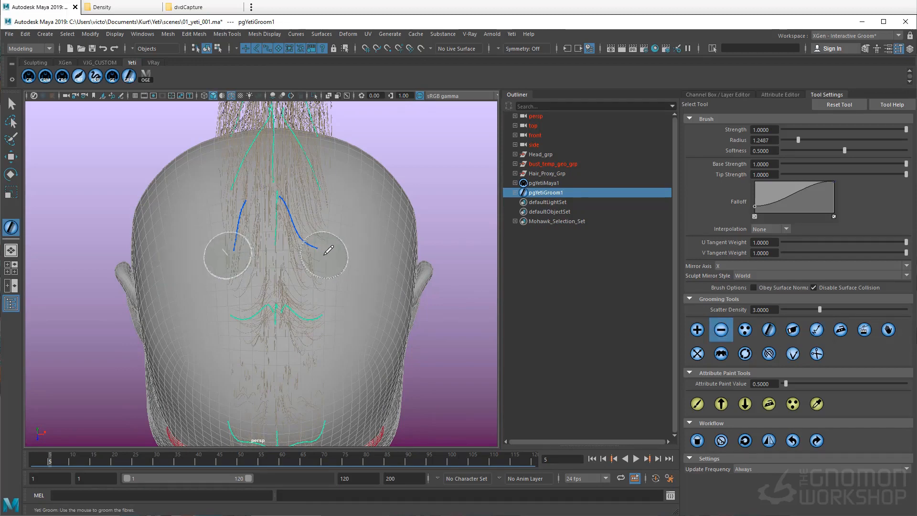
{"action": "left_click", "coordinate": [325, 255]}
{"action": "left_click", "coordinate": [695, 330]}
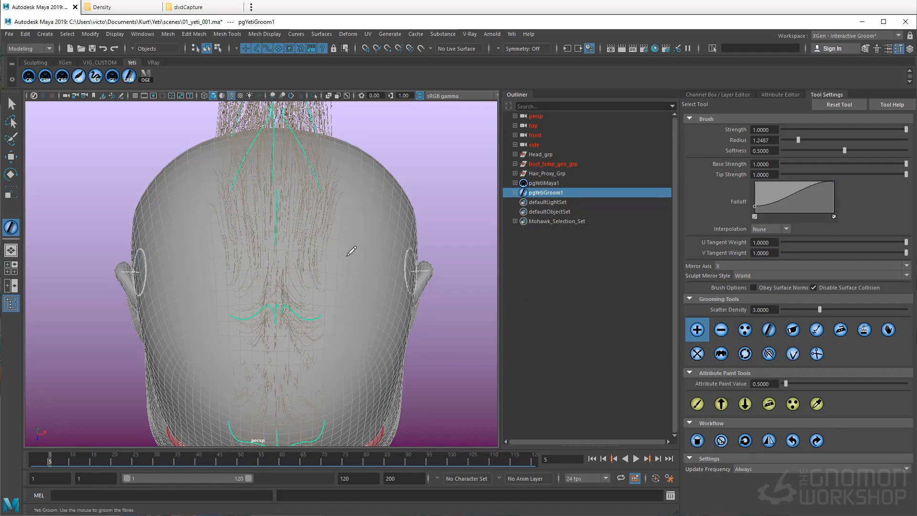
{"action": "left_click", "coordinate": [323, 253]}
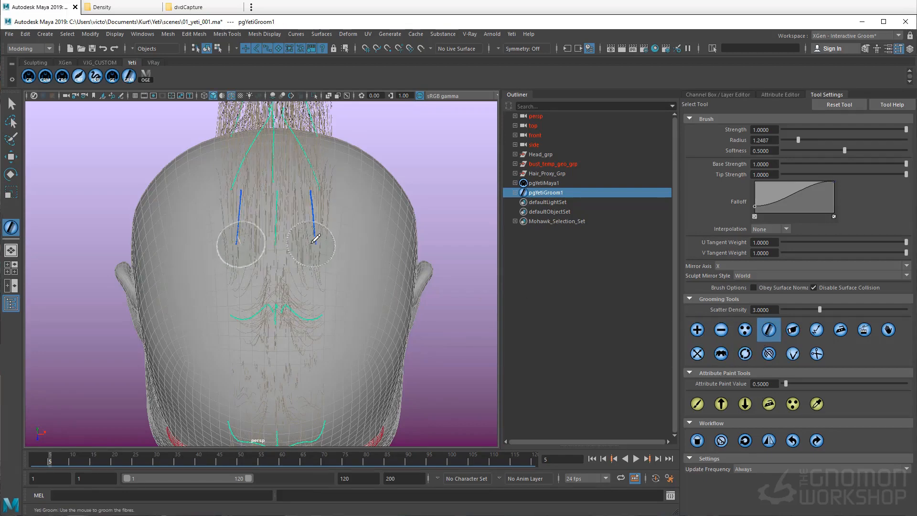
Sculpt the new mirrored pair toward the mohawk's centre, with the brush's Tip Strength set to 0.
{"action": "left_click_drag", "start_coordinate": [309, 243], "coordinate": [299, 238]}
{"action": "left_click_drag", "start_coordinate": [330, 276], "coordinate": [332, 233], "text": "alt"}
{"action": "middle_click_drag", "start_coordinate": [332, 236], "coordinate": [339, 281], "text": "alt"}
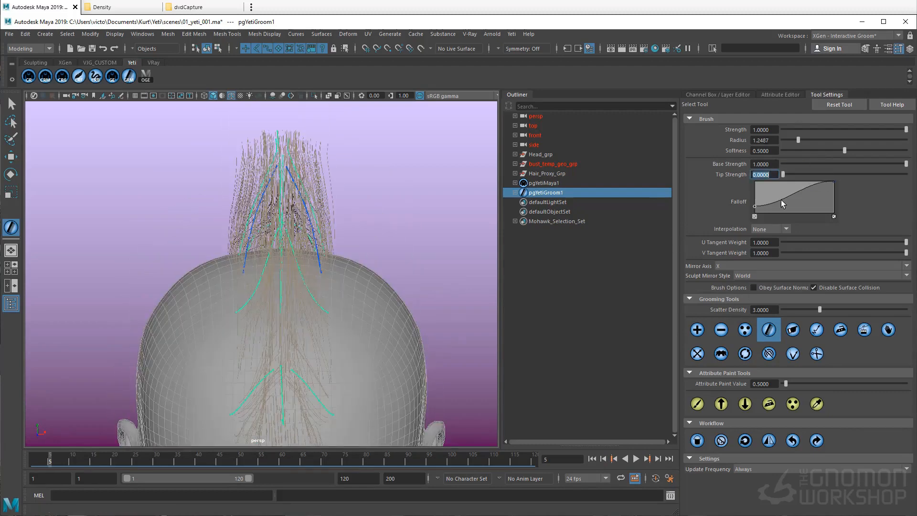
{"action": "left_click_drag", "start_coordinate": [333, 249], "coordinate": [335, 277], "text": "alt"}
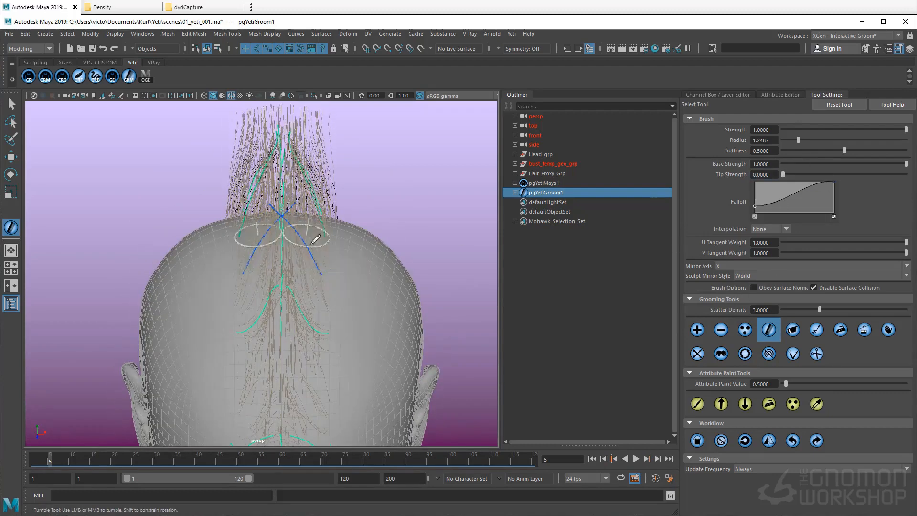
Set Base Strength to 0 and Tip Strength to 1, and sculpt the crossed tips of the new pair so they meet at the centre.
{"action": "type", "text": "0"}
{"action": "left_click", "coordinate": [777, 175]}
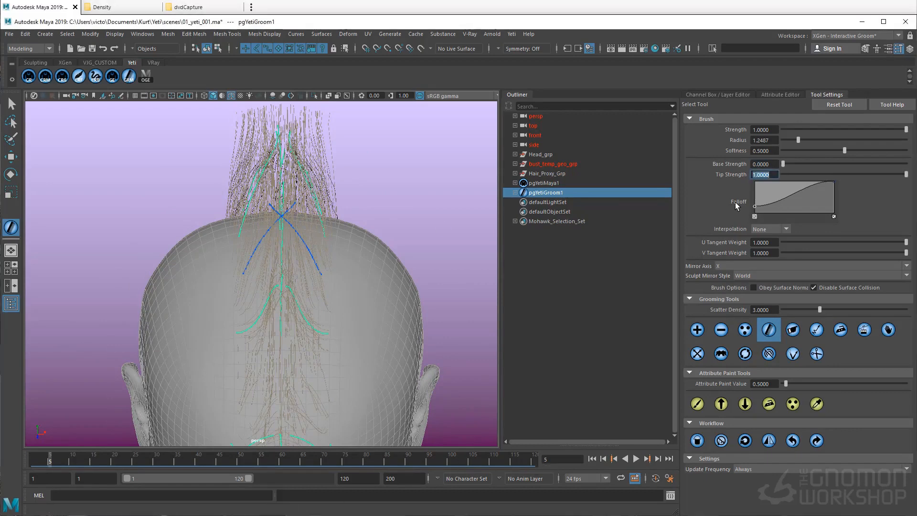
{"action": "left_click_drag", "start_coordinate": [321, 265], "coordinate": [321, 273], "text": "alt"}
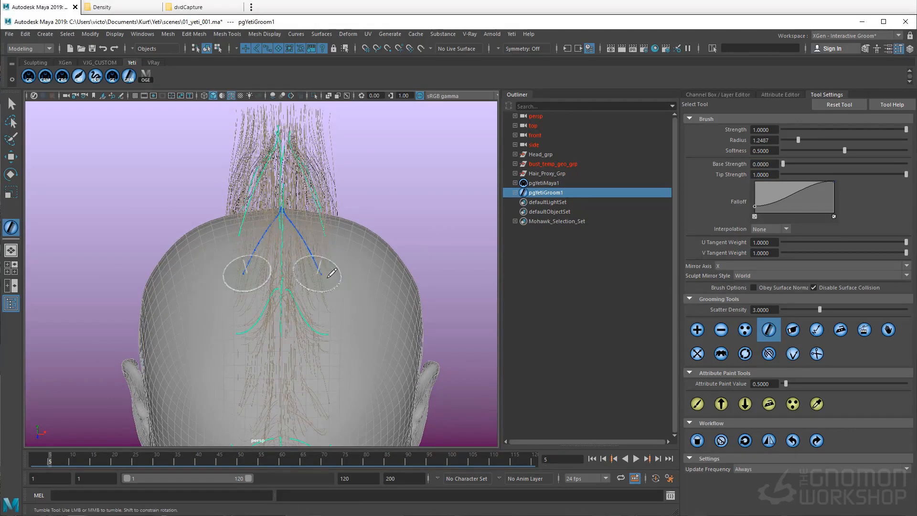
Raise the new outer pair on the back of the head so its side profile follows the neighbouring mohawk strands.
{"action": "mouse_move", "coordinate": [319, 265]}
{"action": "left_mouse_down", "text": "alt"}
{"action": "mouse_move", "coordinate": [346, 317]}
{"action": "mouse_move", "coordinate": [177, 288]}
{"action": "mouse_move", "coordinate": [185, 273]}
{"action": "mouse_move", "coordinate": [257, 263]}
{"action": "mouse_move", "coordinate": [239, 268]}
{"action": "mouse_move", "coordinate": [248, 286]}
{"action": "mouse_move", "coordinate": [276, 297]}
{"action": "mouse_move", "coordinate": [265, 293]}
{"action": "mouse_move", "coordinate": [365, 293]}
{"action": "mouse_move", "coordinate": [323, 267]}
{"action": "mouse_move", "coordinate": [328, 290]}
{"action": "mouse_move", "coordinate": [334, 282]}
{"action": "mouse_move", "coordinate": [266, 298]}
{"action": "mouse_move", "coordinate": [240, 271]}
{"action": "mouse_move", "coordinate": [258, 263]}
{"action": "mouse_move", "coordinate": [267, 334]}
{"action": "mouse_move", "coordinate": [236, 327]}
{"action": "mouse_move", "coordinate": [250, 356]}
{"action": "left_mouse_up", "text": "alt"}
{"action": "left_click", "coordinate": [697, 330]}
{"action": "left_click", "coordinate": [793, 354]}
{"action": "left_click_drag", "start_coordinate": [267, 268], "coordinate": [286, 246], "text": "alt"}
{"action": "mouse_move", "coordinate": [269, 330]}
{"action": "left_mouse_down", "text": "alt"}
{"action": "mouse_move", "coordinate": [313, 292]}
{"action": "mouse_move", "coordinate": [330, 308]}
{"action": "left_mouse_up", "text": "alt"}
{"action": "left_click_drag", "start_coordinate": [236, 308], "coordinate": [351, 241]}
{"action": "middle_click_drag", "start_coordinate": [382, 179], "coordinate": [312, 288], "text": "alt"}
{"action": "left_click_drag", "start_coordinate": [316, 283], "coordinate": [158, 284], "text": "alt"}
{"action": "left_click_drag", "start_coordinate": [196, 373], "coordinate": [373, 287], "text": "alt"}
{"action": "left_click_drag", "start_coordinate": [178, 246], "coordinate": [329, 329], "text": "alt"}
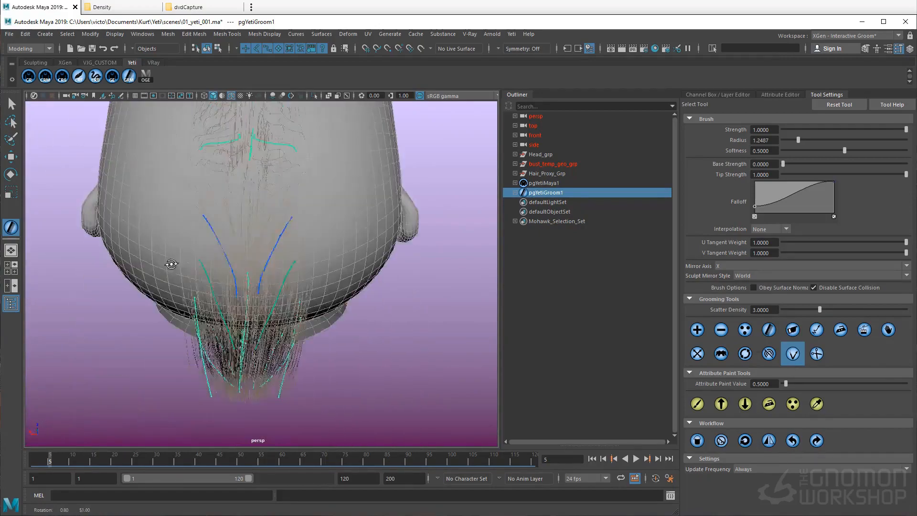
Turn off the wireframe overlay on the head and examine the overall mohawk shape from the front and side.
{"action": "middle_click_drag", "start_coordinate": [332, 334], "coordinate": [334, 315], "text": "alt"}
{"action": "left_click_drag", "start_coordinate": [280, 320], "coordinate": [336, 306], "text": "alt"}
{"action": "left_click_drag", "start_coordinate": [204, 264], "coordinate": [237, 275], "text": "alt"}
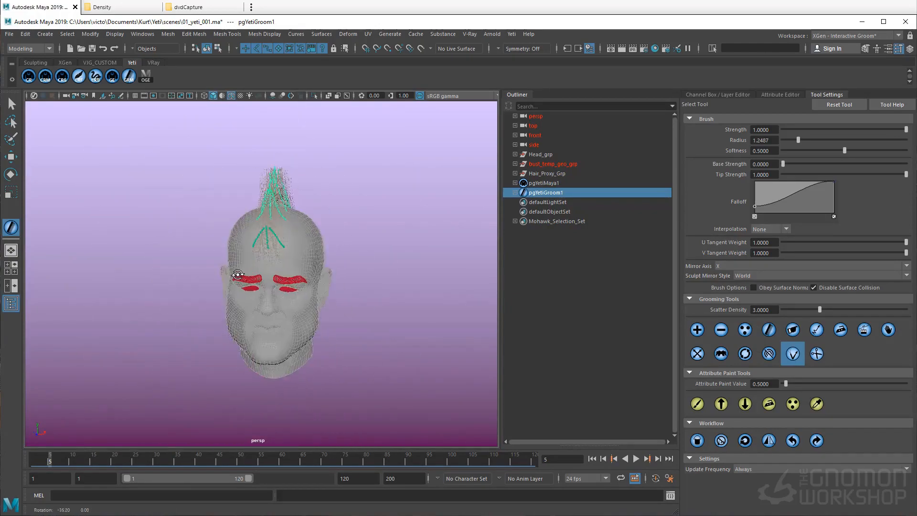
{"action": "right_click_drag", "start_coordinate": [234, 276], "coordinate": [303, 290], "text": "alt"}
{"action": "left_click", "coordinate": [231, 96]}
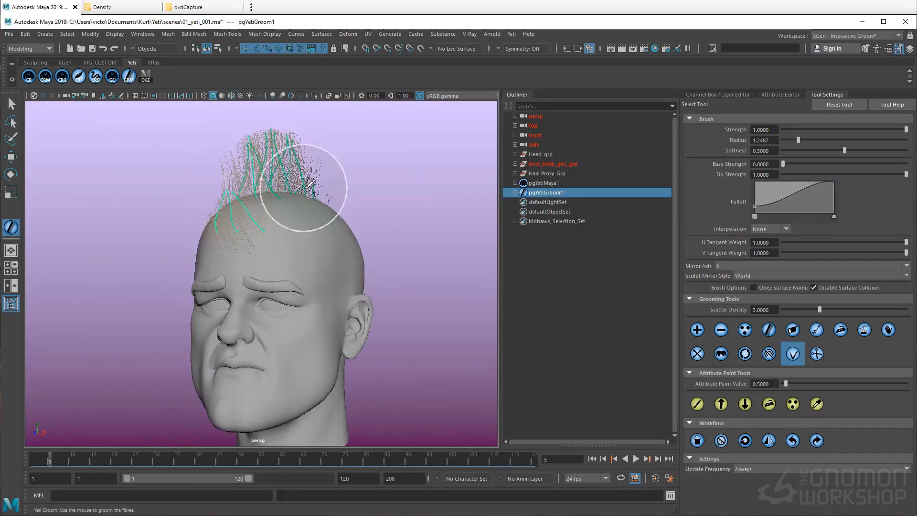
{"action": "left_click_drag", "start_coordinate": [303, 191], "coordinate": [321, 200], "text": "alt"}
{"action": "right_click_drag", "start_coordinate": [304, 205], "coordinate": [289, 206], "text": "alt"}
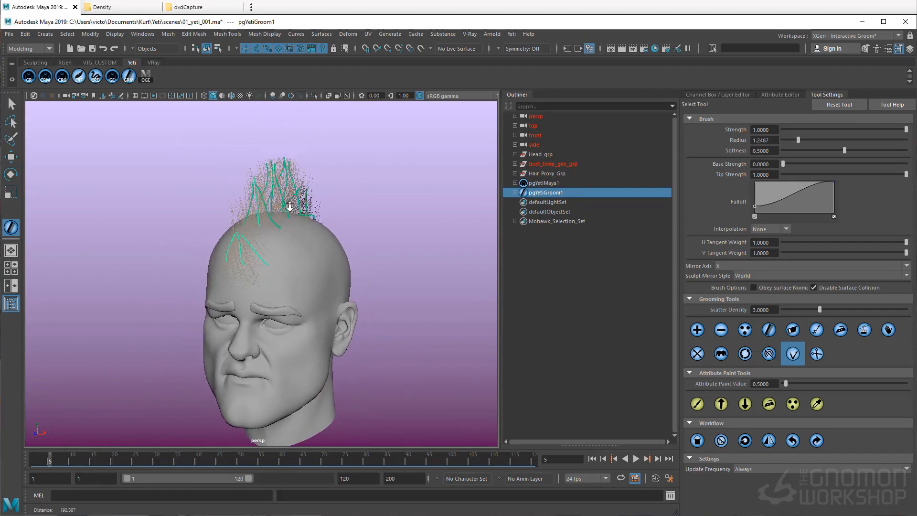